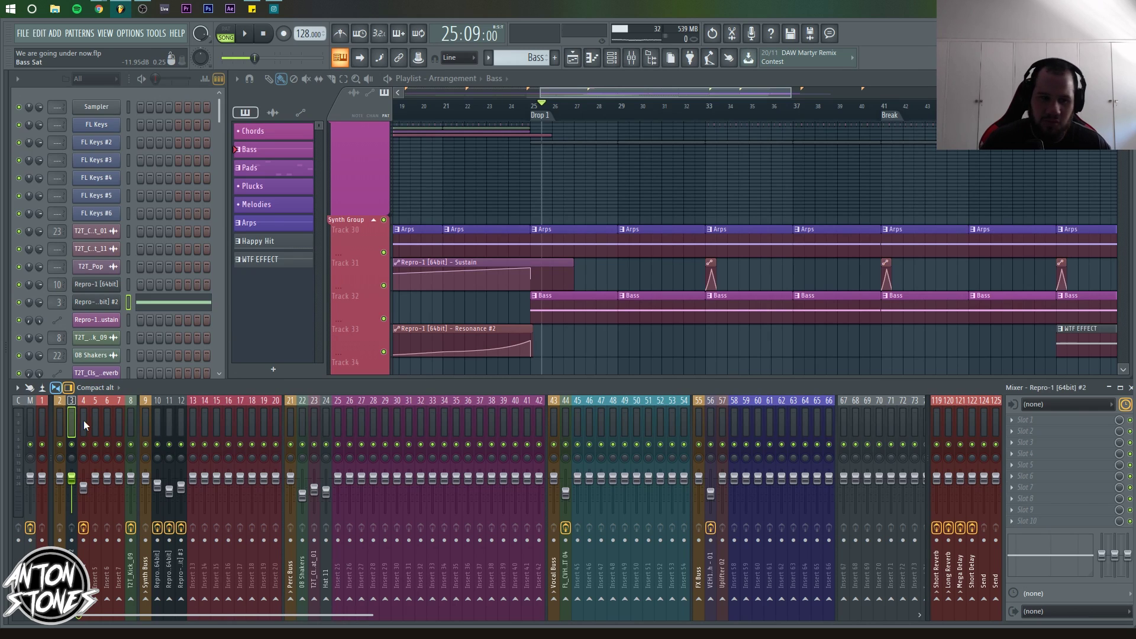
# - Select mixer insert 6 and switch the mixer layout from Compact alt to Extra large
pyautogui.click(84, 420)
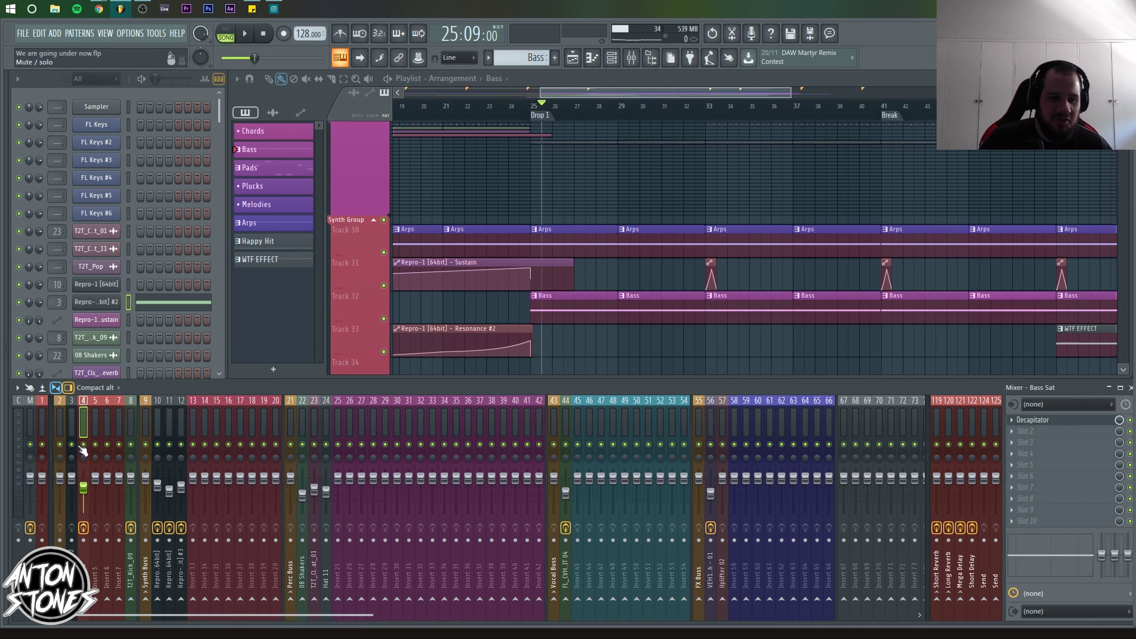
pyautogui.click(70, 426)
pyautogui.click(109, 417)
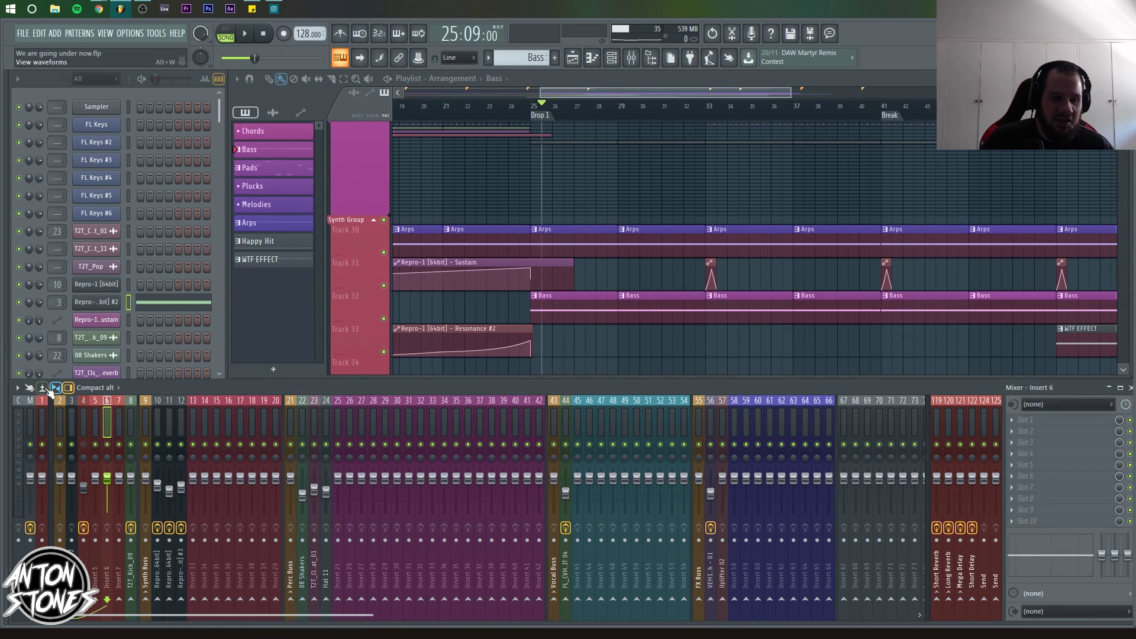
pyautogui.click(100, 388)
pyautogui.click(93, 489)
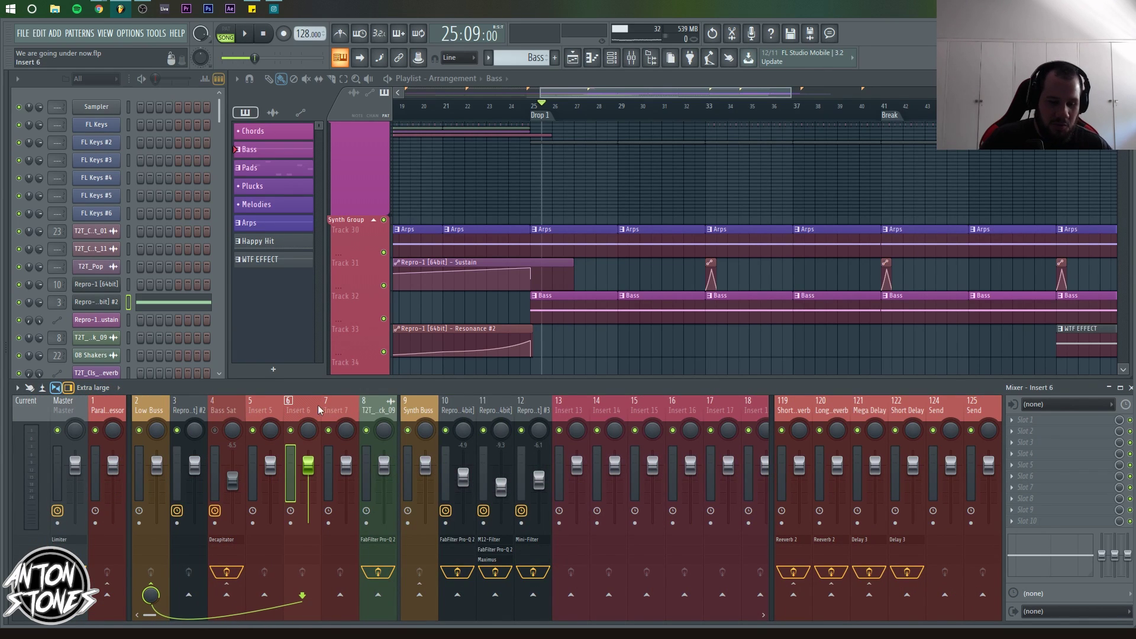
# - Rename mixer insert 6 to "Bass Sat"
pyautogui.rightClick(303, 410)
pyautogui.click(395, 374)
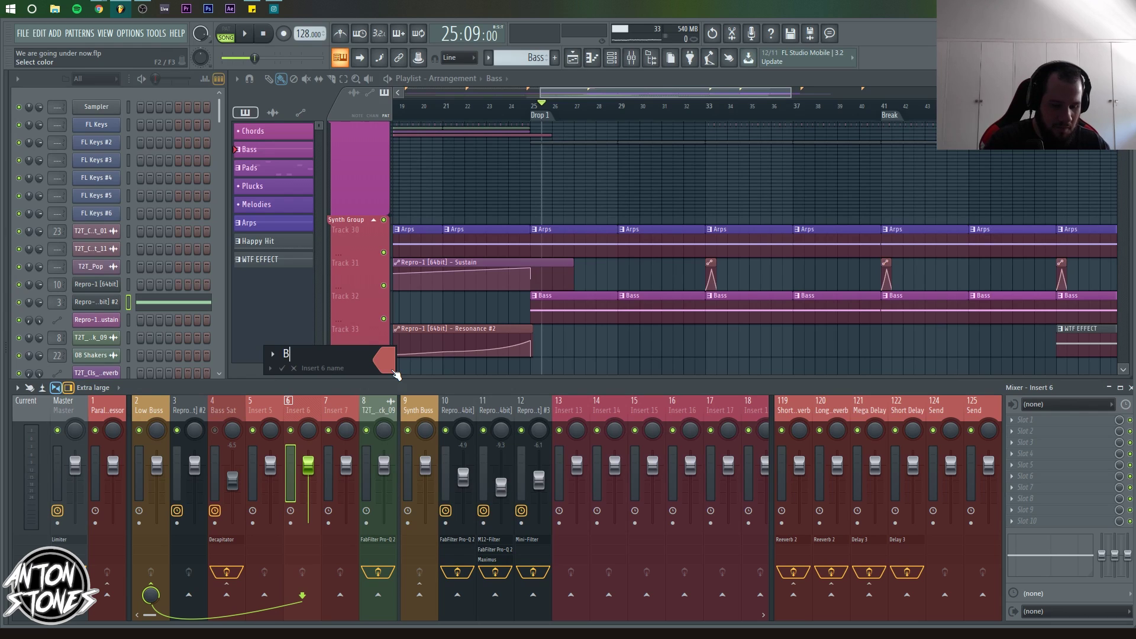
pyautogui.write('Bass Sat')
pyautogui.press('Return')
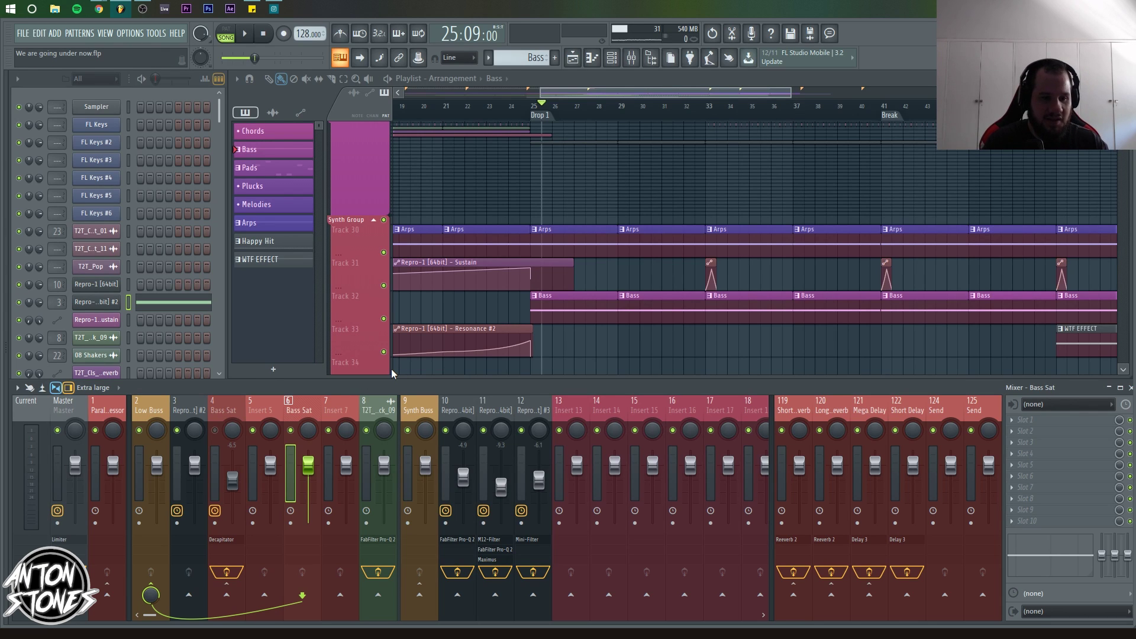
# - Select the Repro-1 #2 bass insert and set the playlist position to the start of Drop 1 at bar 25
pyautogui.click(177, 420)
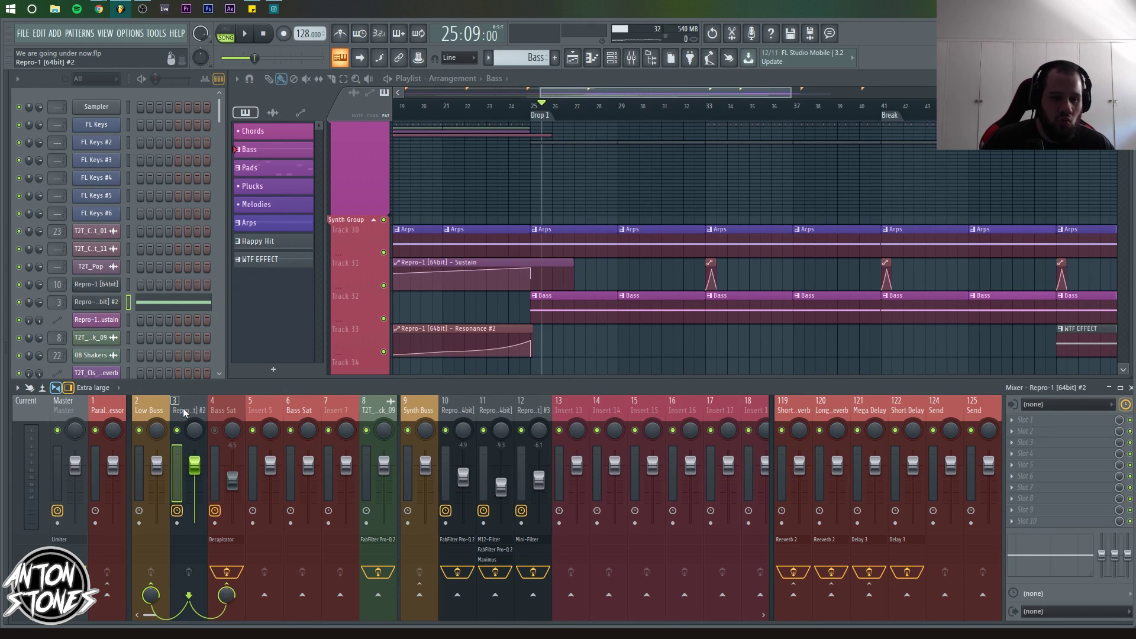
pyautogui.moveTo(538, 105); pyautogui.dragTo(910, 106)
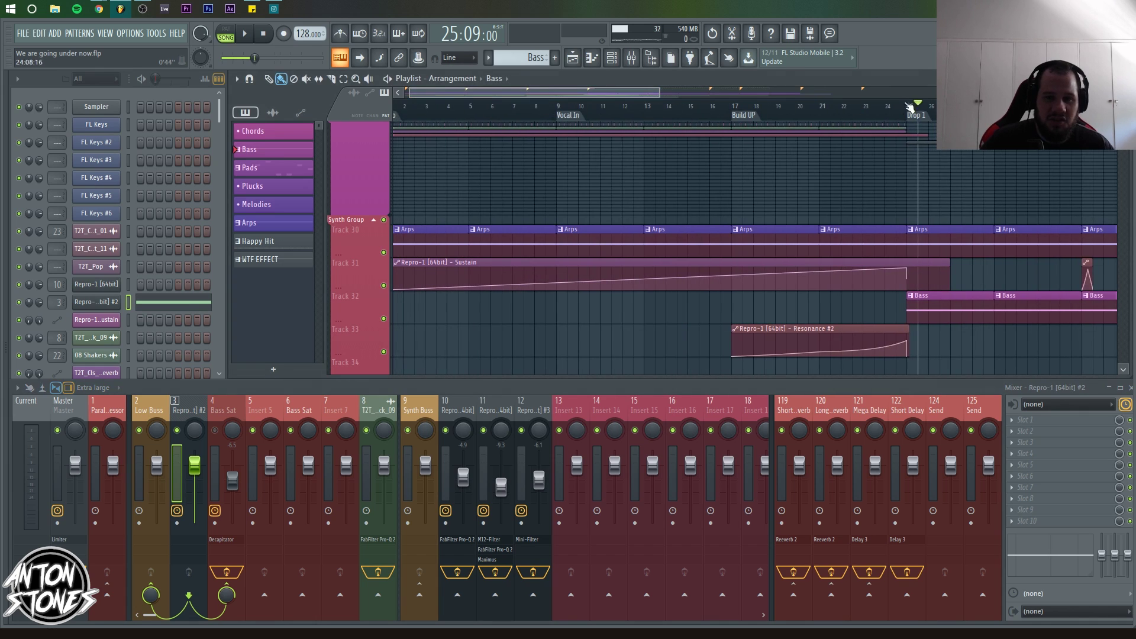
pyautogui.click(912, 106)
pyautogui.moveTo(557, 94); pyautogui.dragTo(651, 95)
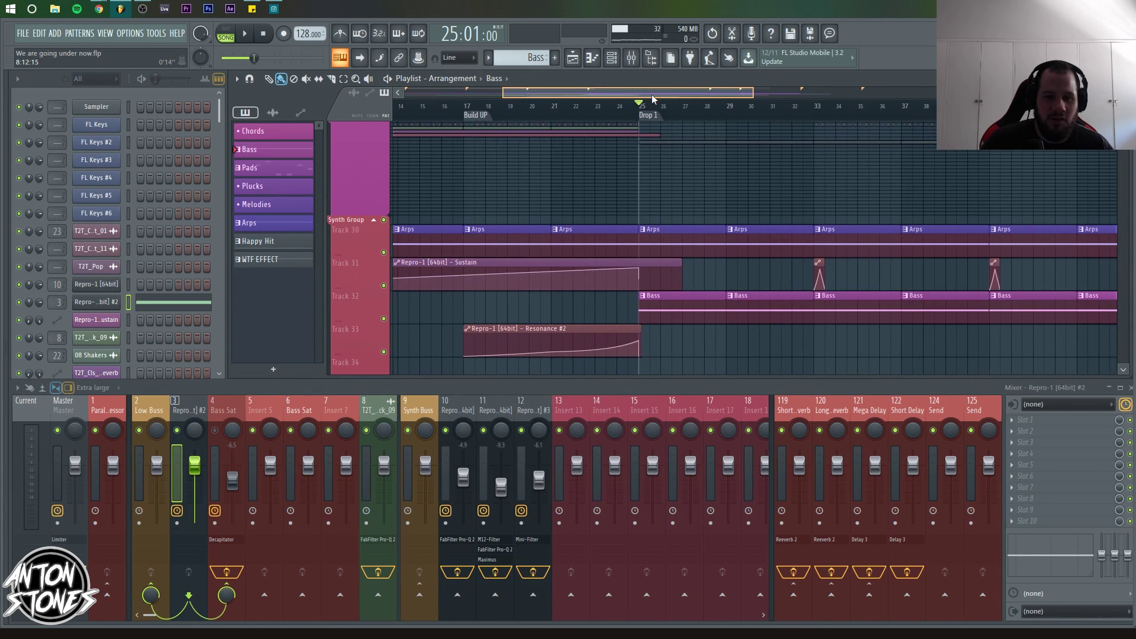
# - Solo playlist track 32 with the Bass clips and audition it from Drop 1
pyautogui.rightClick(384, 319)
pyautogui.press('space')
pyautogui.moveTo(694, 245); pyautogui.dragTo(627, 258)
pyautogui.press('space')
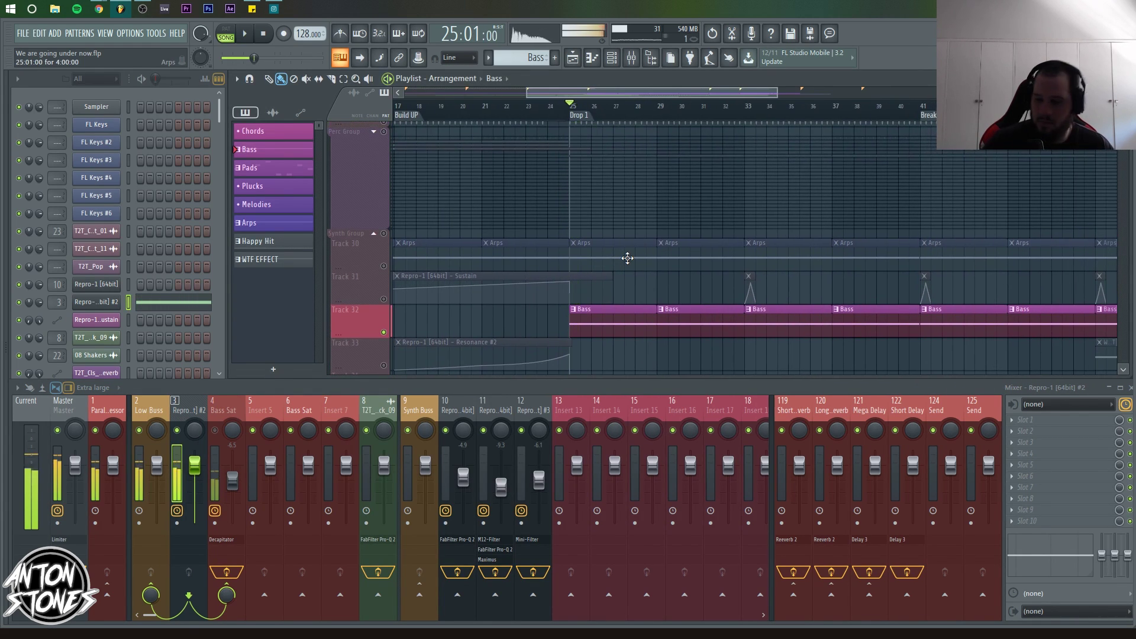
pyautogui.press('space')
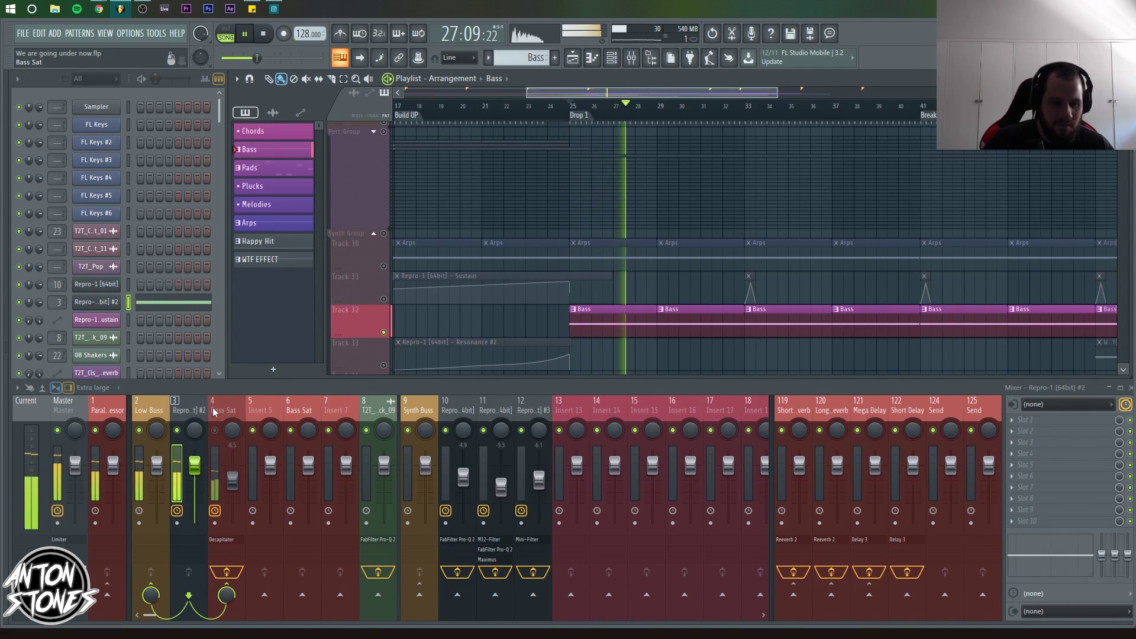
pyautogui.press('space')
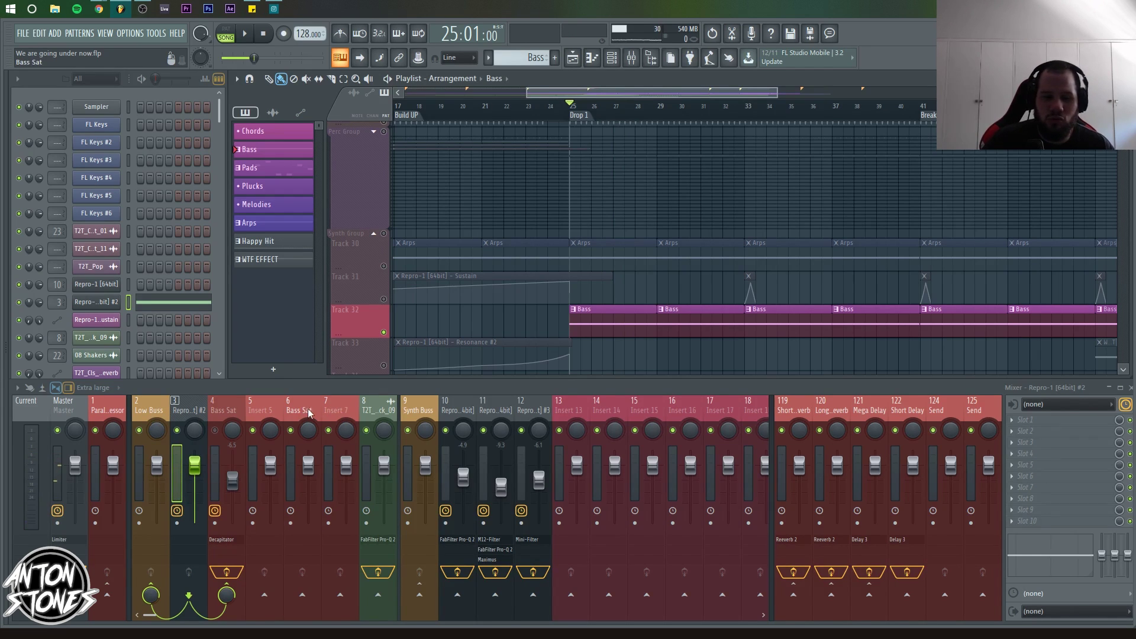
# - Remove the Repro-1 #2 insert's send to insert 4 and route it to the new Bass Sat insert 6
pyautogui.click(300, 410)
pyautogui.click(180, 408)
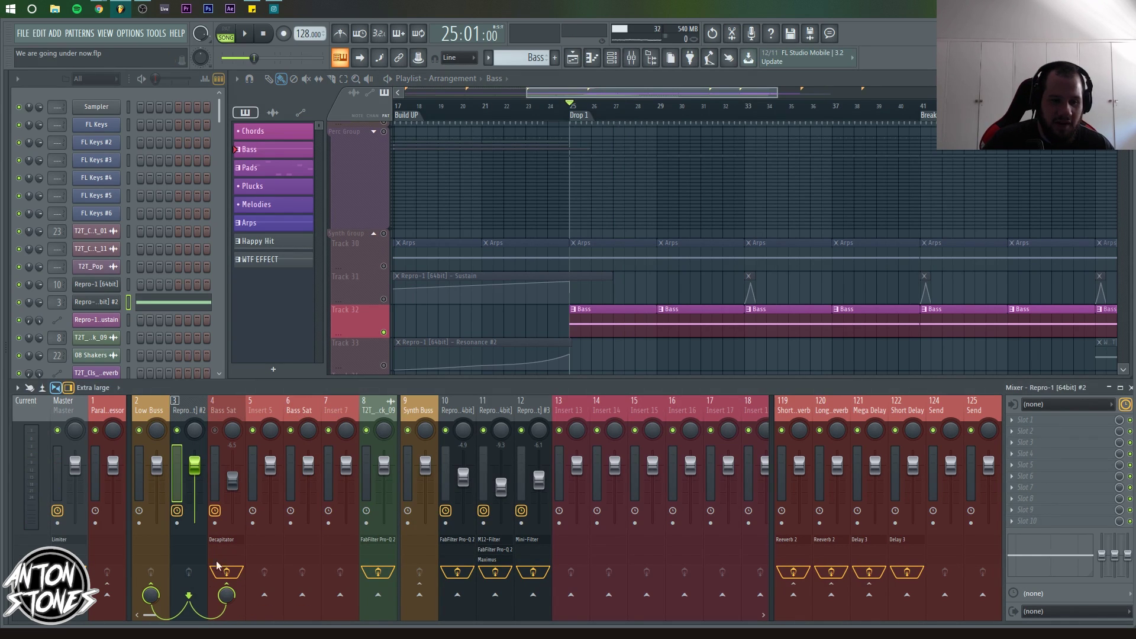
pyautogui.click(227, 595)
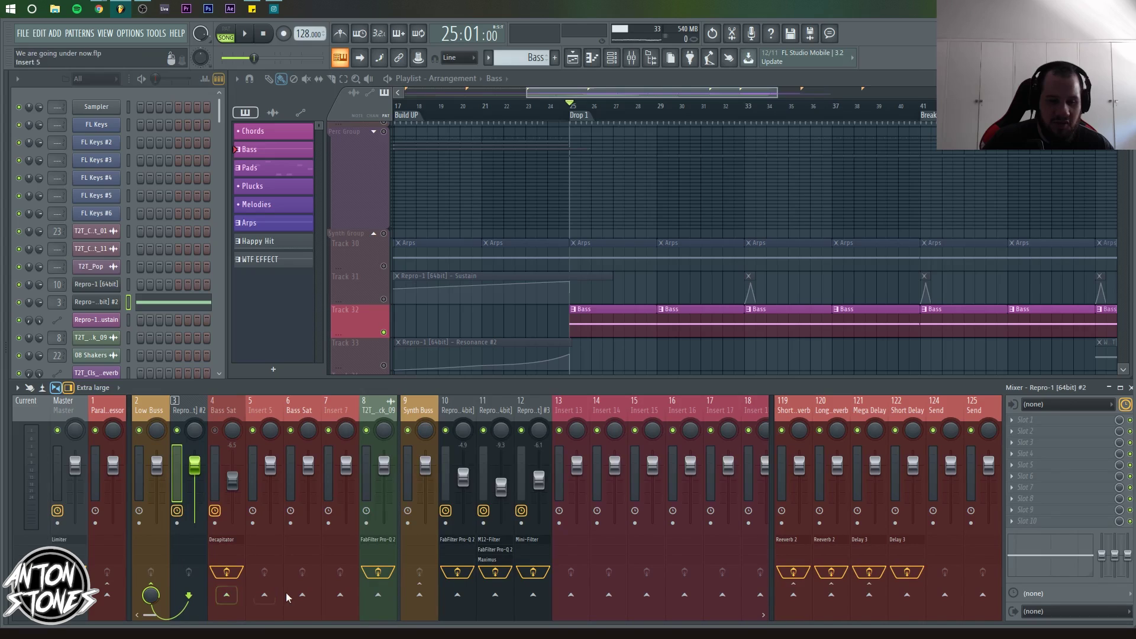
pyautogui.click(302, 596)
pyautogui.click(304, 408)
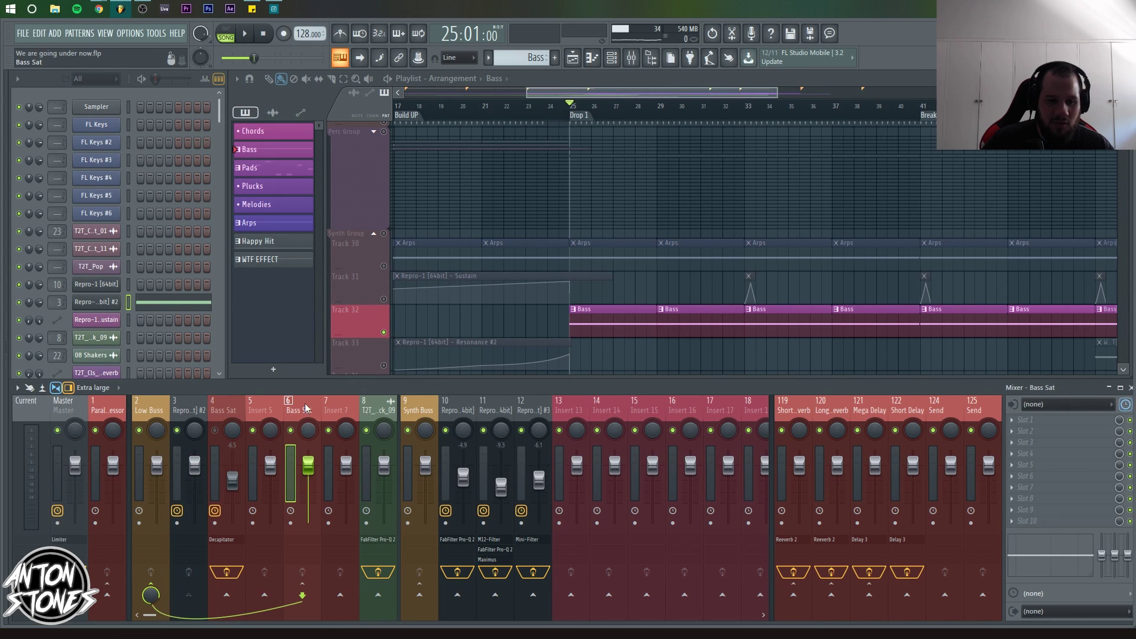
# - Play the bass from Drop 1 to check the signal on insert 6, and review the routing of Repro-1 #2
pyautogui.press('space')
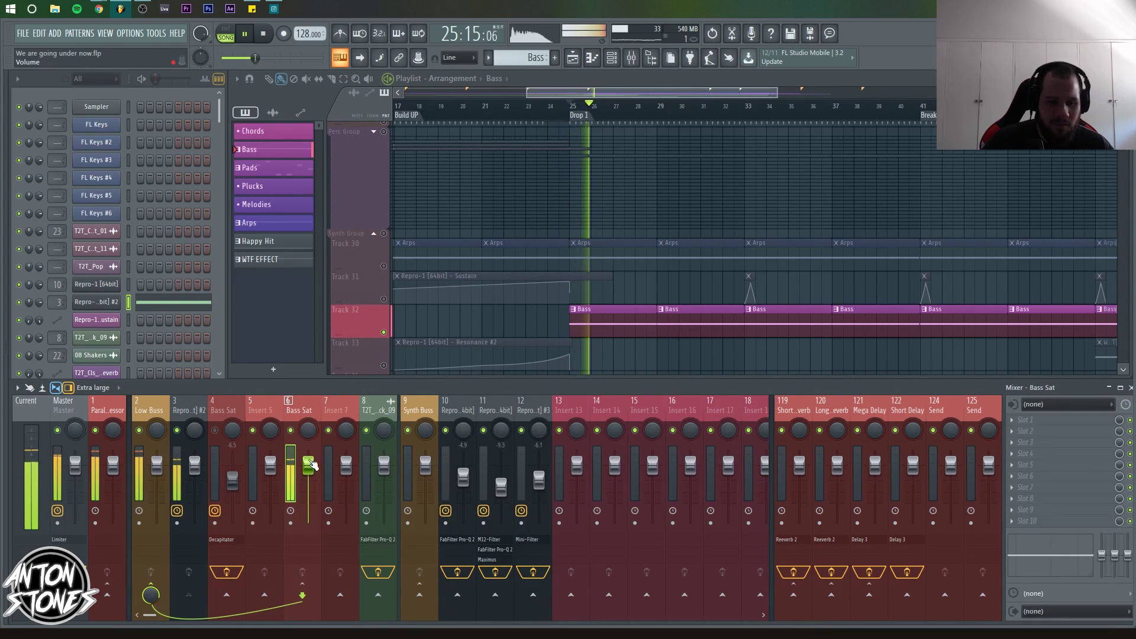
pyautogui.press('space')
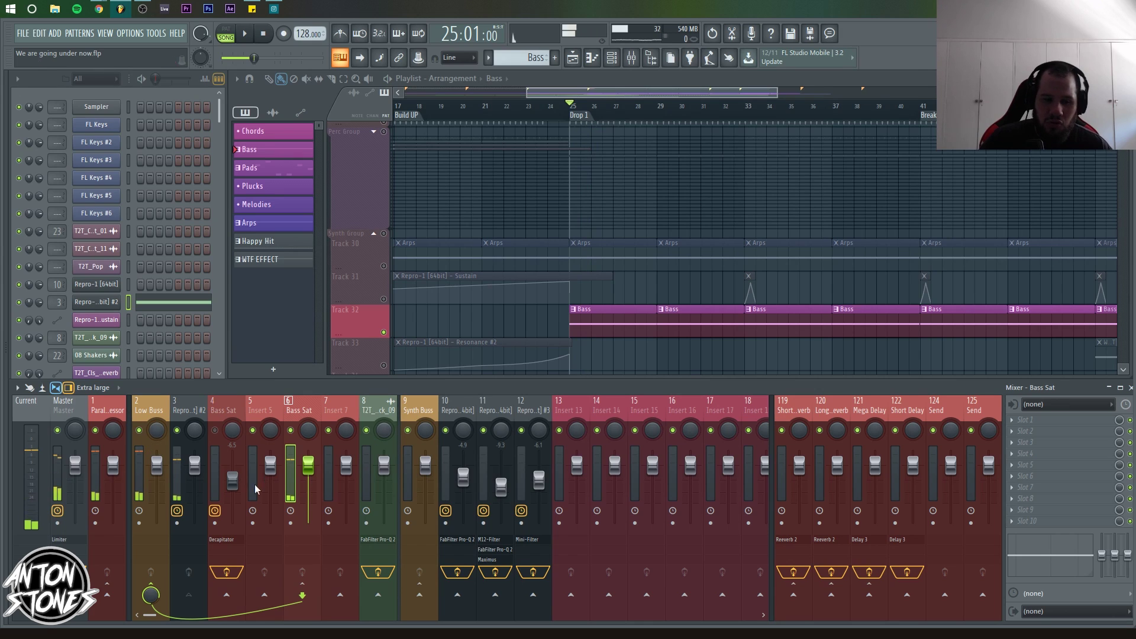
pyautogui.click(189, 409)
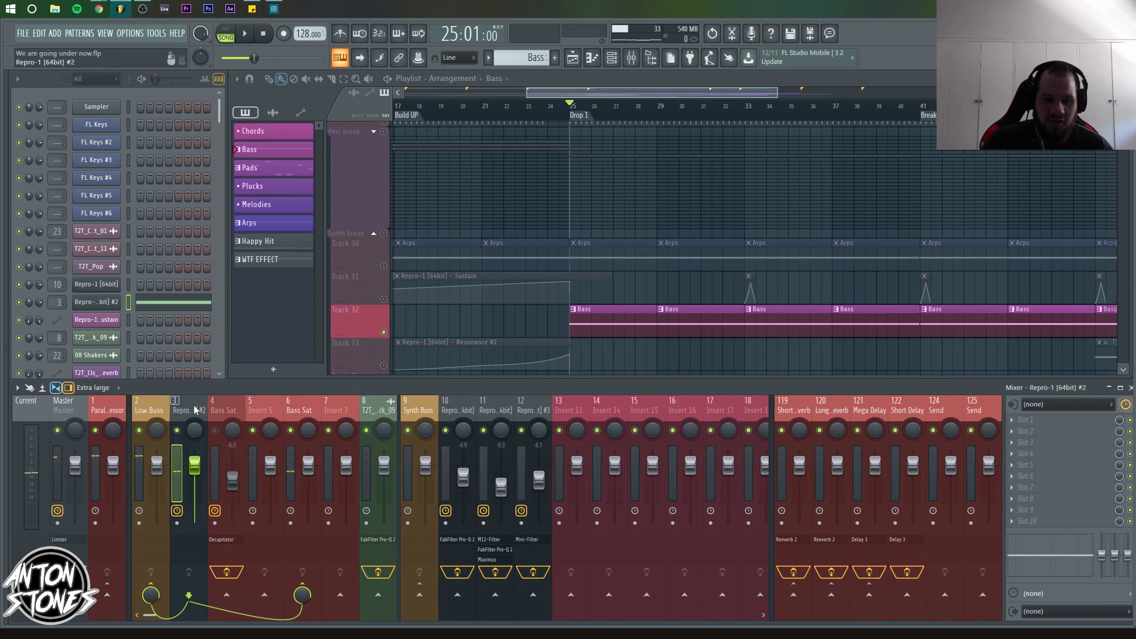
# - Load Decapitator into the first effect slot of the Bass Sat insert 6 and audition the bass through it
pyautogui.click(299, 410)
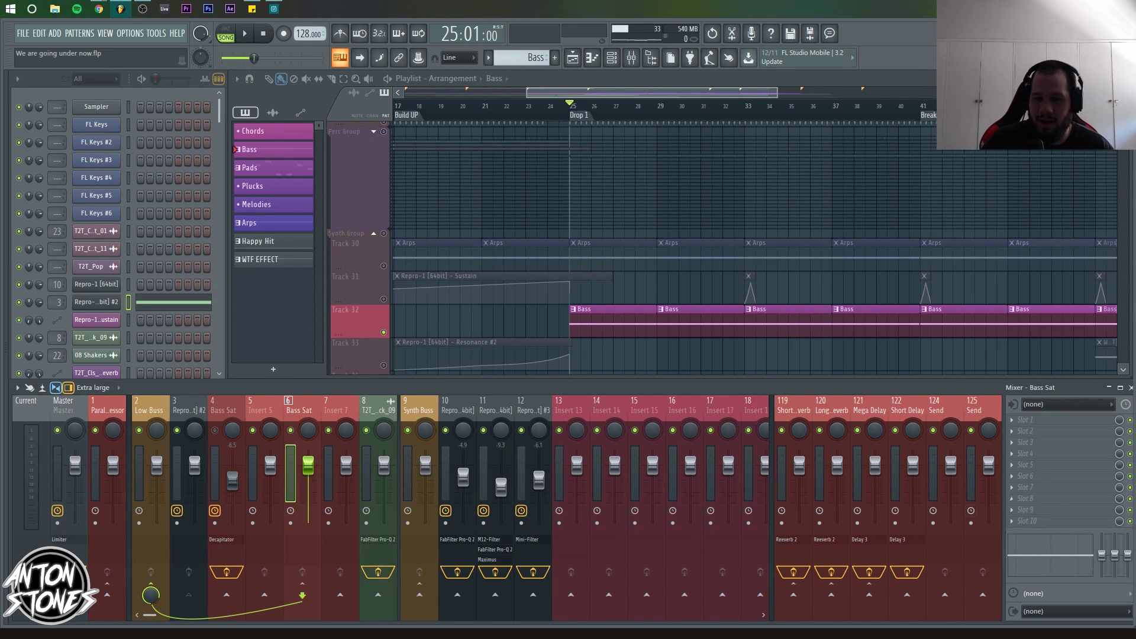
pyautogui.click(1025, 421)
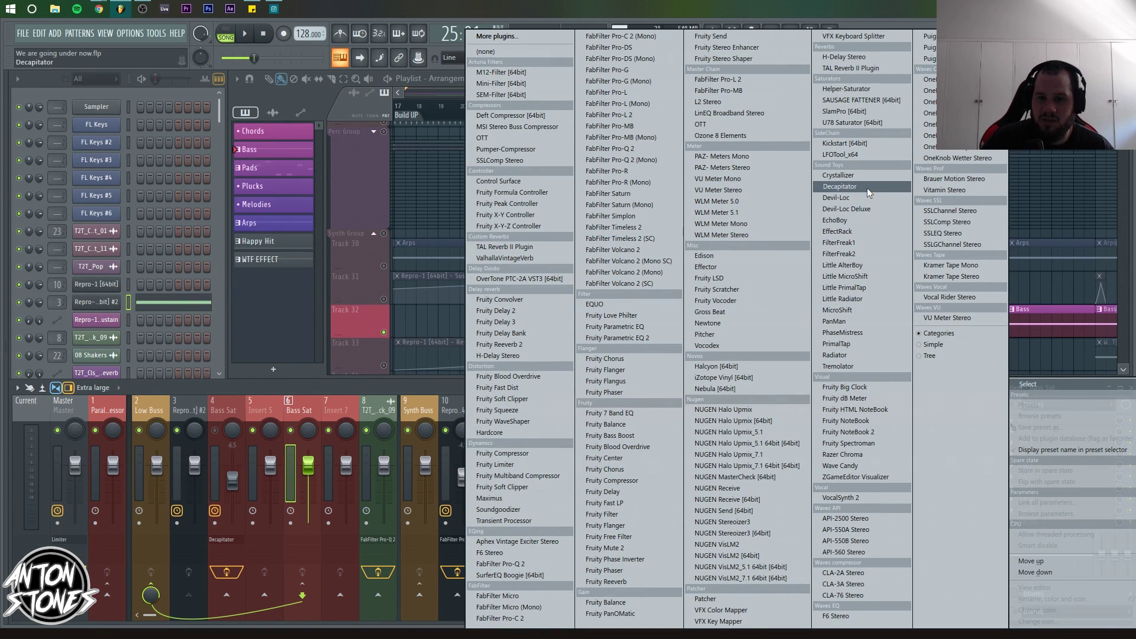
pyautogui.click(841, 187)
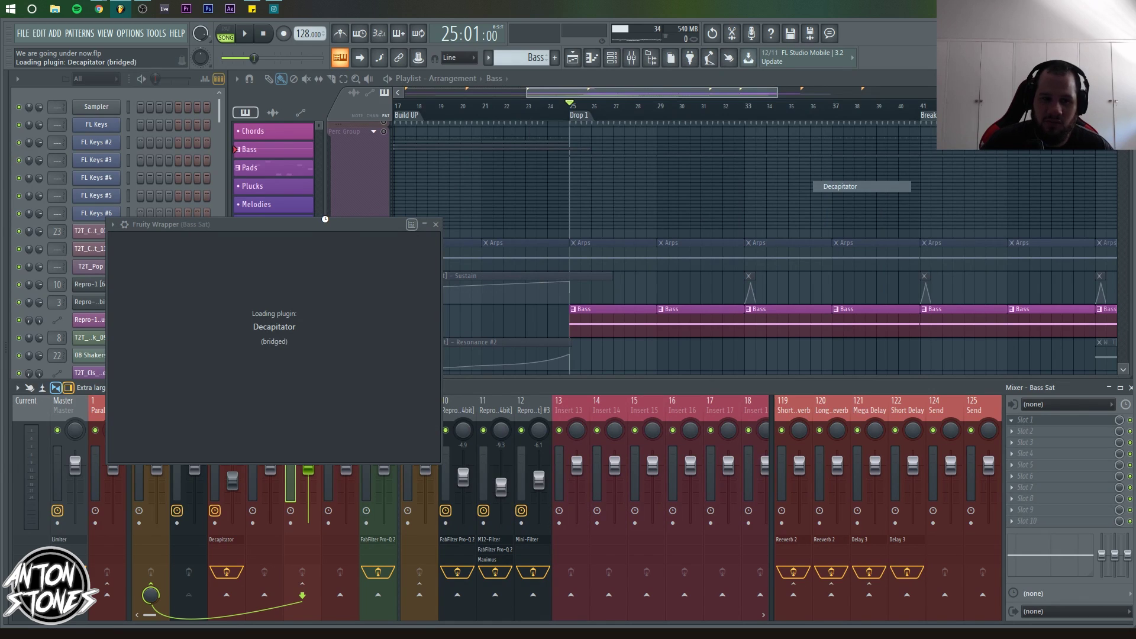
pyautogui.moveTo(372, 229); pyautogui.dragTo(702, 197)
pyautogui.press('space')
pyautogui.press('space')
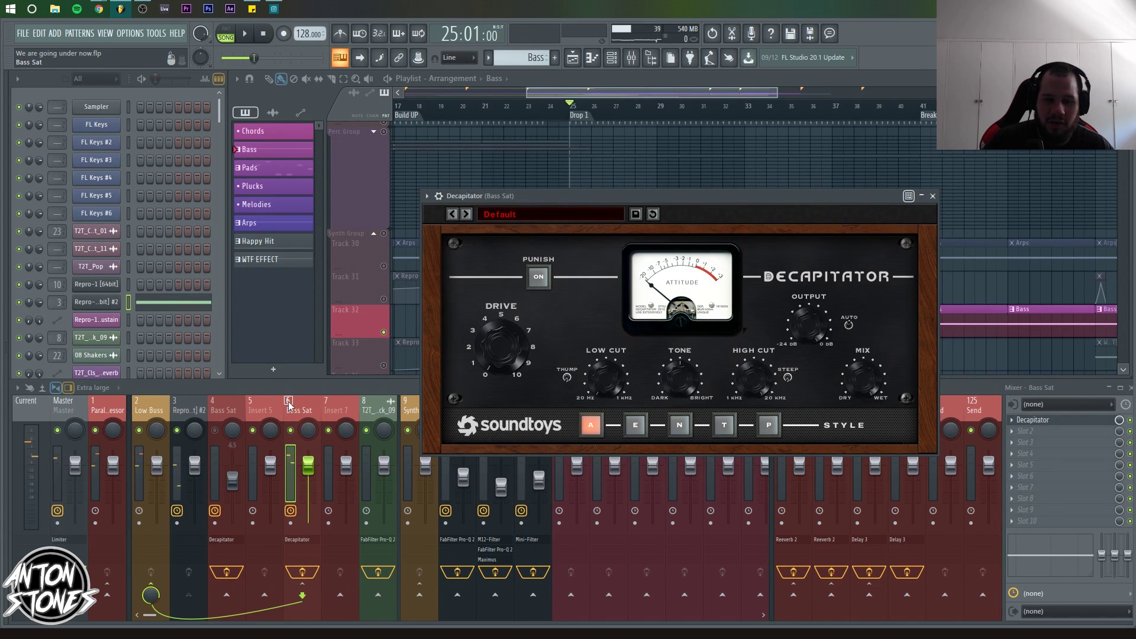
# - Turn on Punish in Decapitator and play the bass briefly to hear the effect
pyautogui.click(306, 411)
pyautogui.click(539, 284)
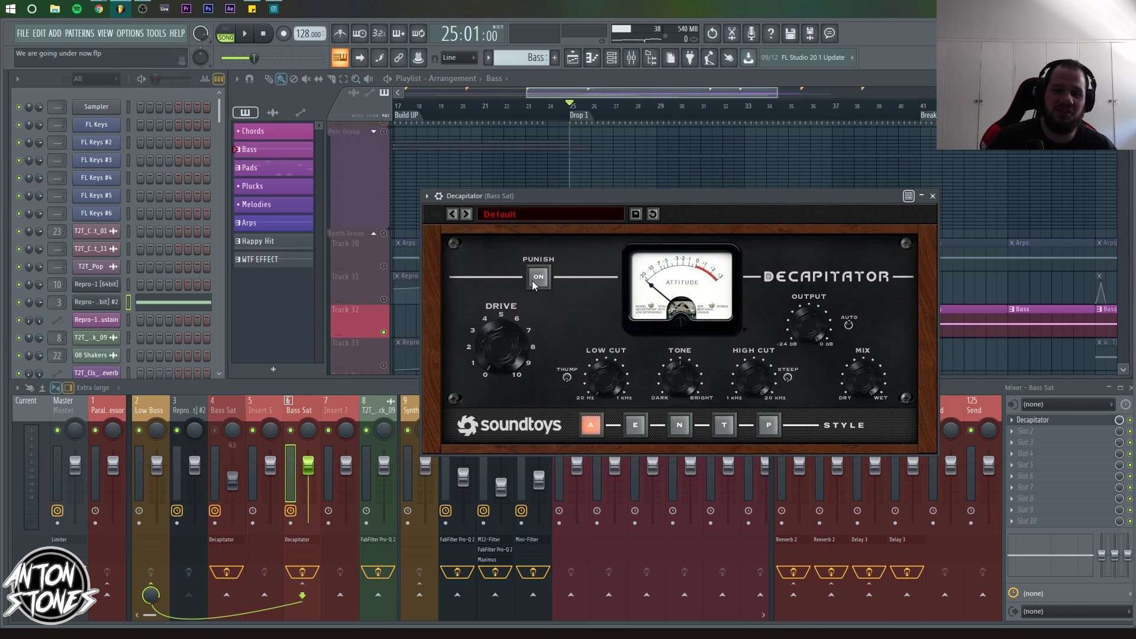
pyautogui.click(538, 277)
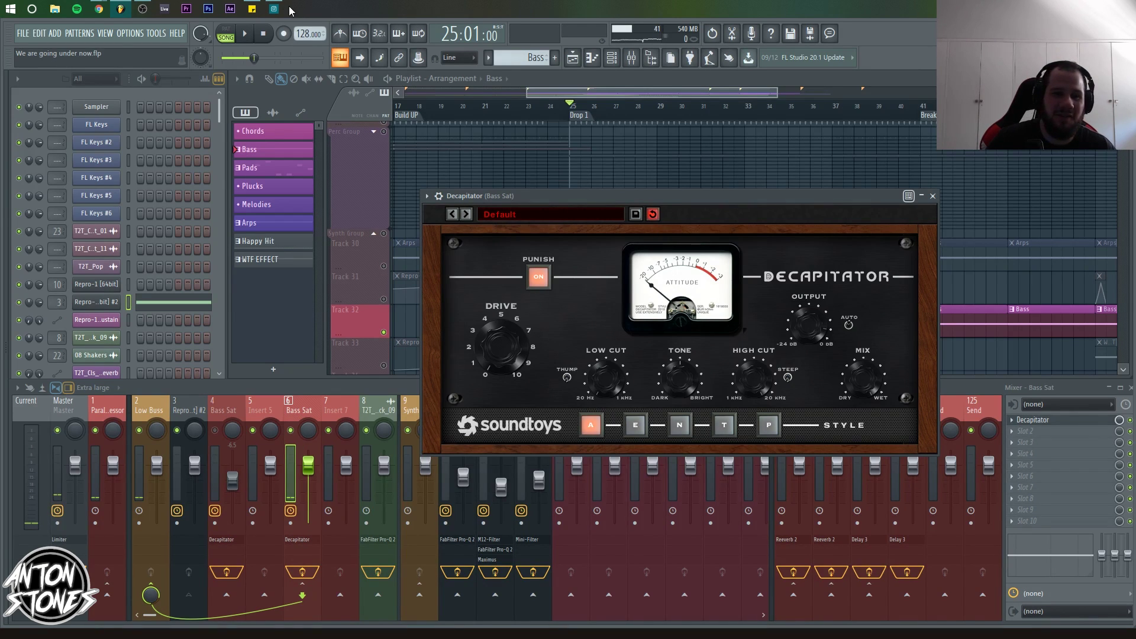
pyautogui.click(244, 34)
pyautogui.click(266, 35)
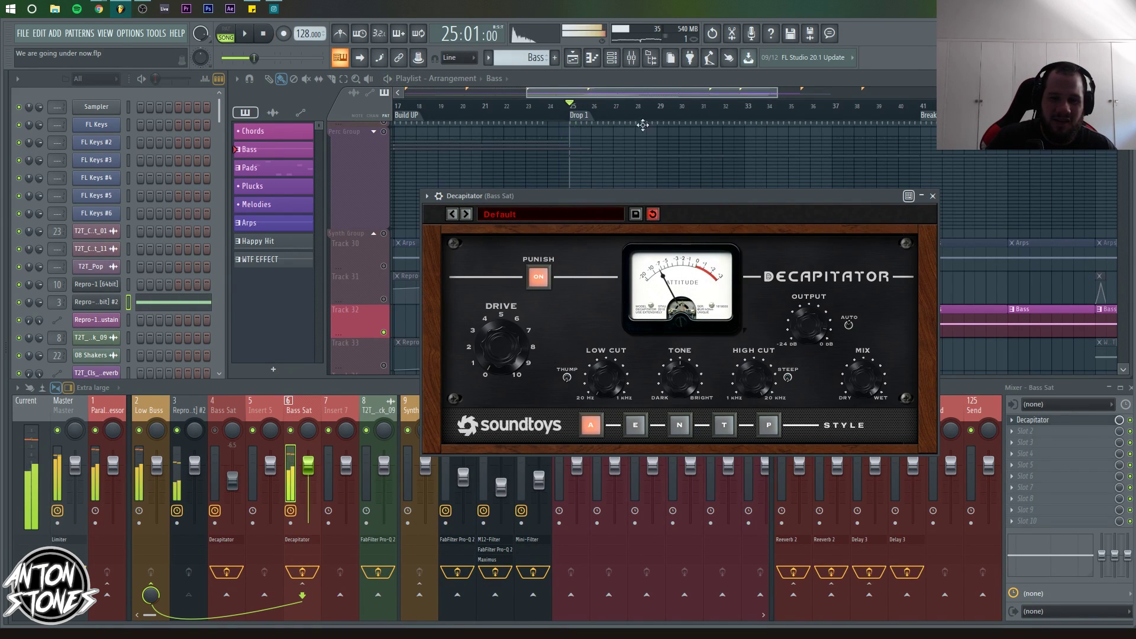
# - Set Decapitator's Drive to 6.4 and try its output controls
pyautogui.moveTo(509, 333); pyautogui.dragTo(493, 322)
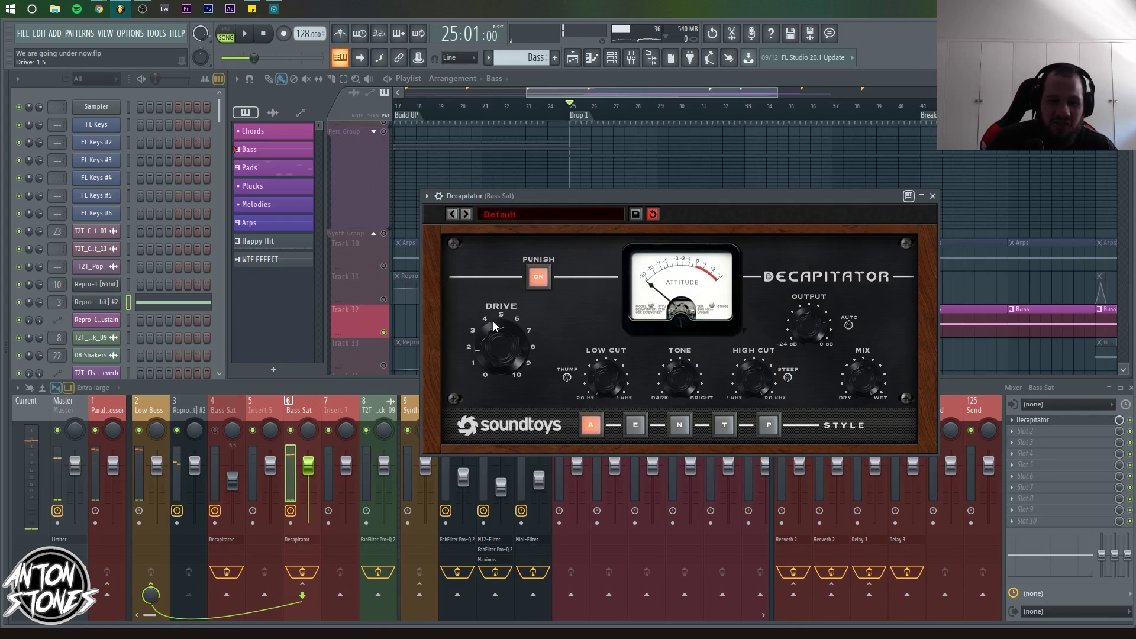
pyautogui.moveTo(487, 260); pyautogui.dragTo(491, 274)
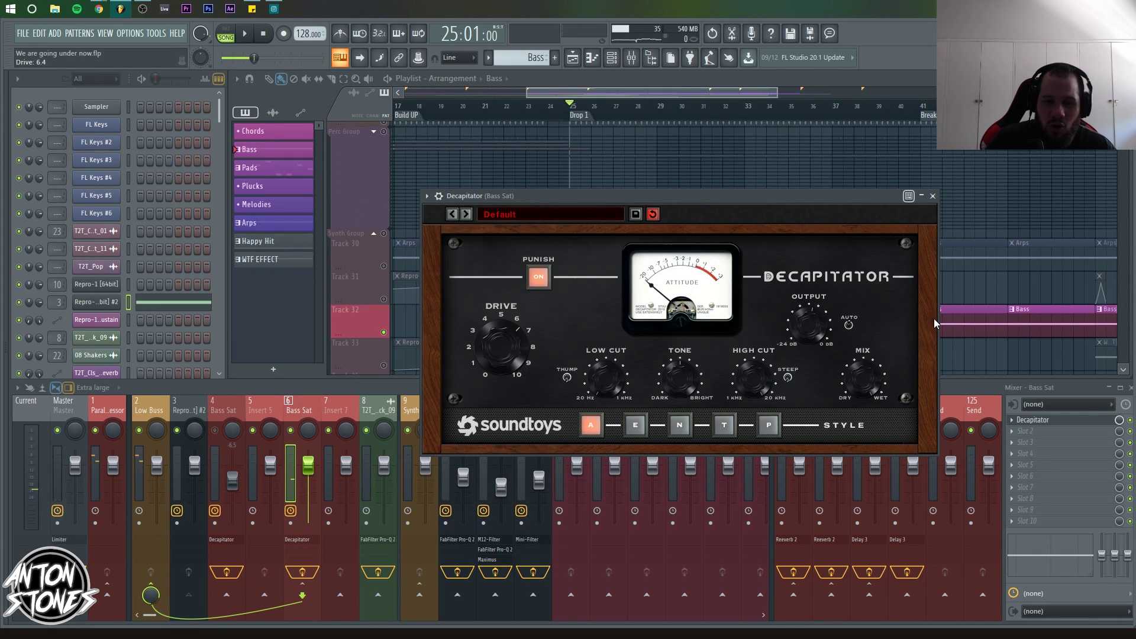
pyautogui.click(850, 326)
pyautogui.moveTo(799, 340); pyautogui.dragTo(802, 325)
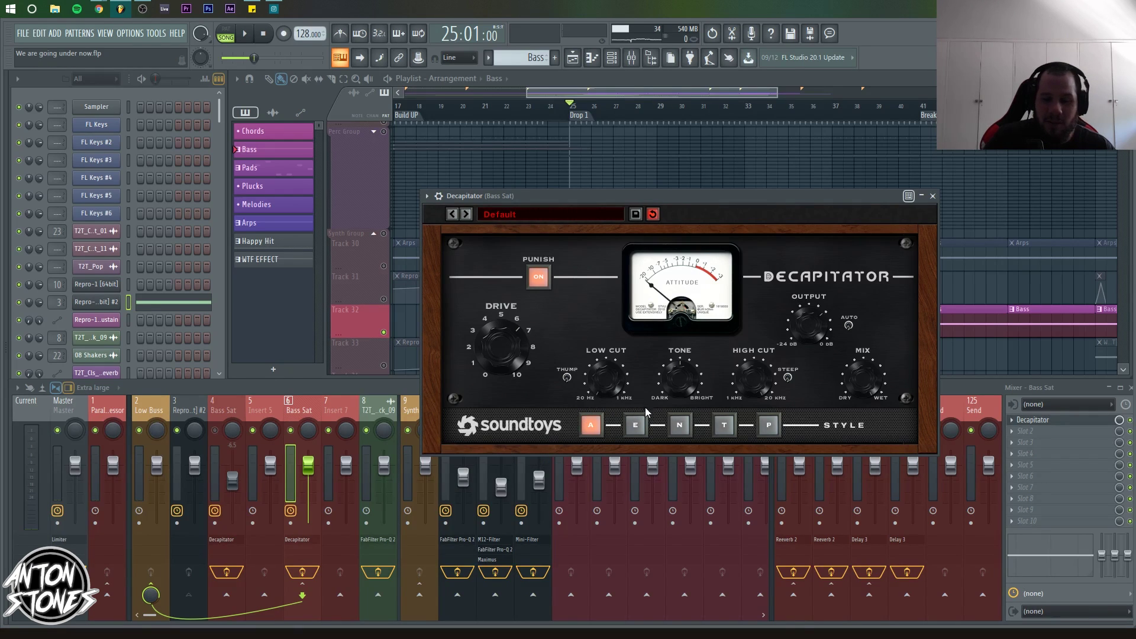
# - Choose Decapitator's E saturation style and sweep its low-cut and high-cut filters
pyautogui.click(642, 426)
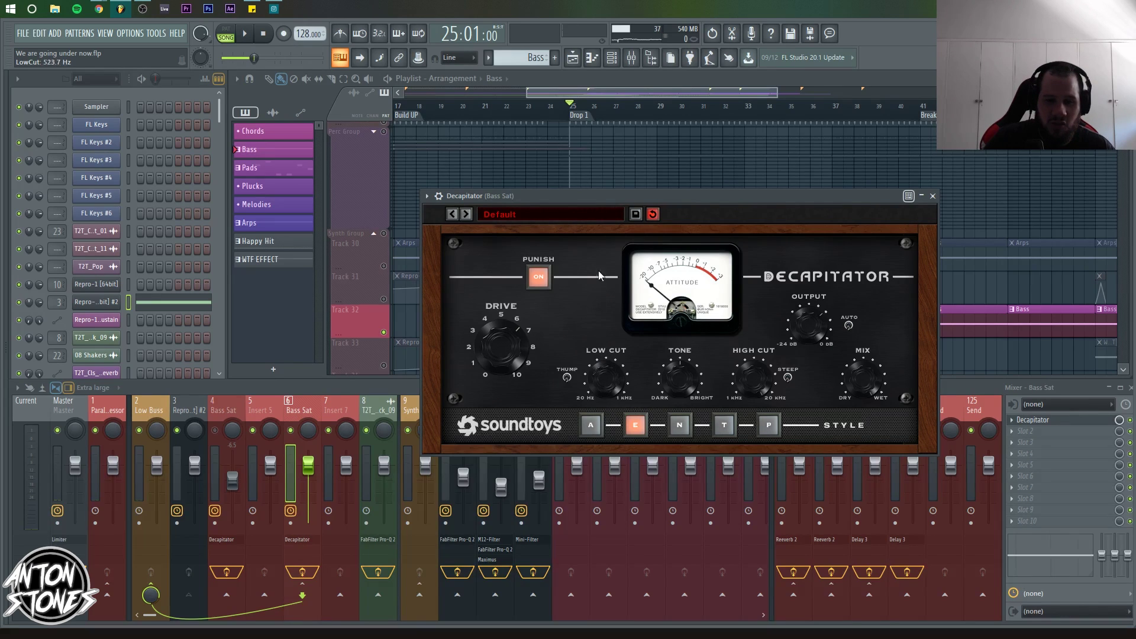
pyautogui.moveTo(599, 276); pyautogui.dragTo(603, 416)
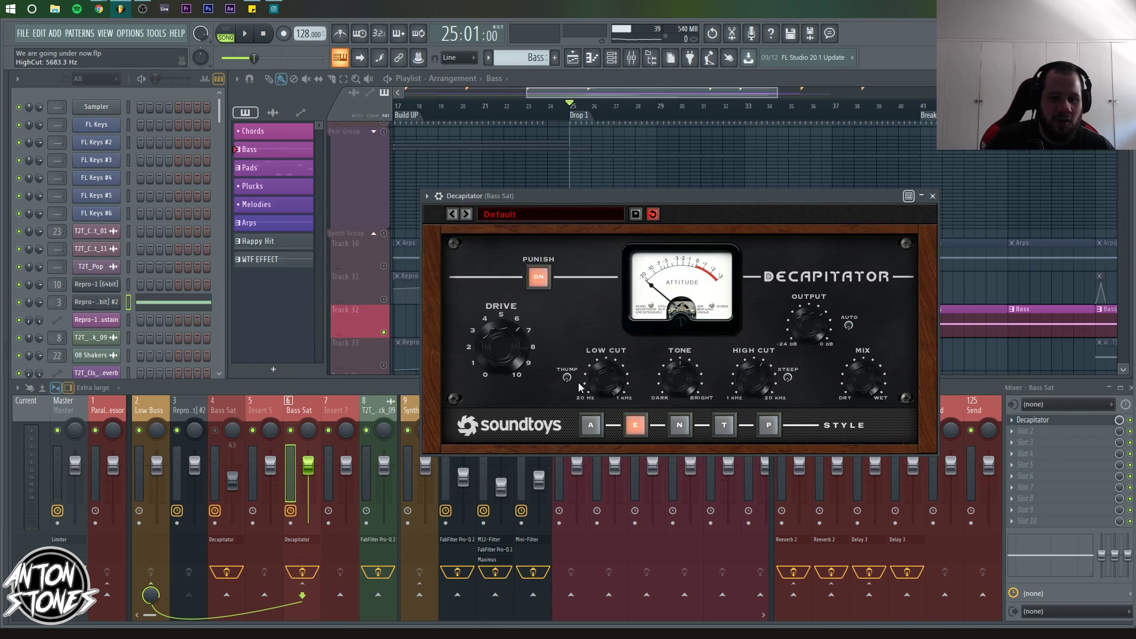
pyautogui.moveTo(757, 364); pyautogui.dragTo(741, 392)
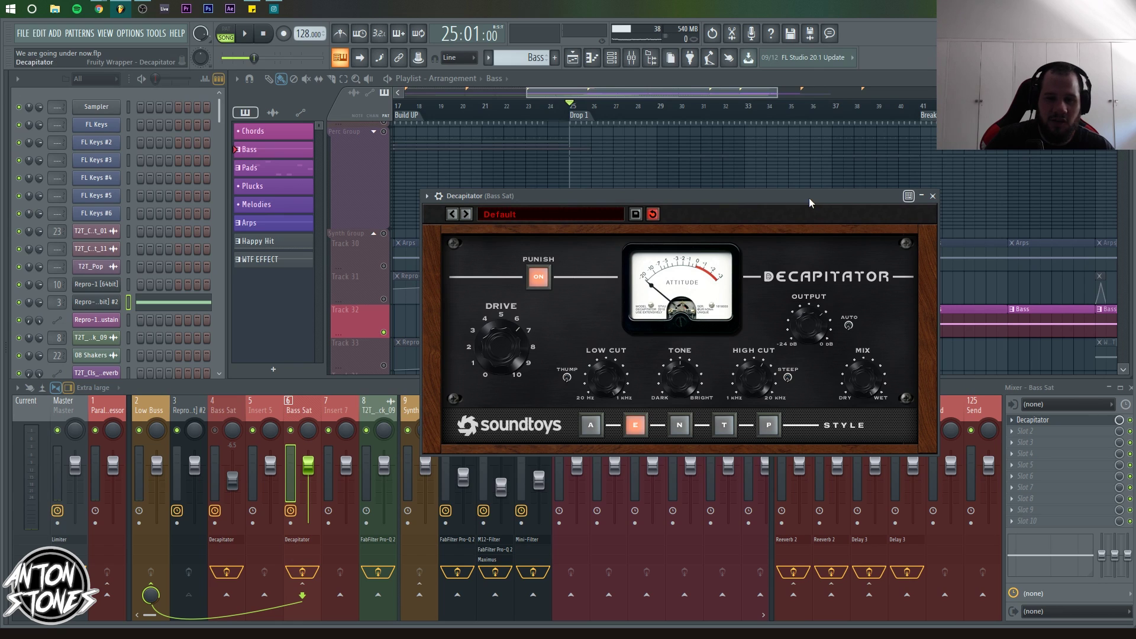
# - Audition the saturated bass while sweeping Decapitator's Tone, stop playback, and move the plugin window clear of the mixer strips
pyautogui.moveTo(808, 198); pyautogui.dragTo(825, 249)
pyautogui.press('space')
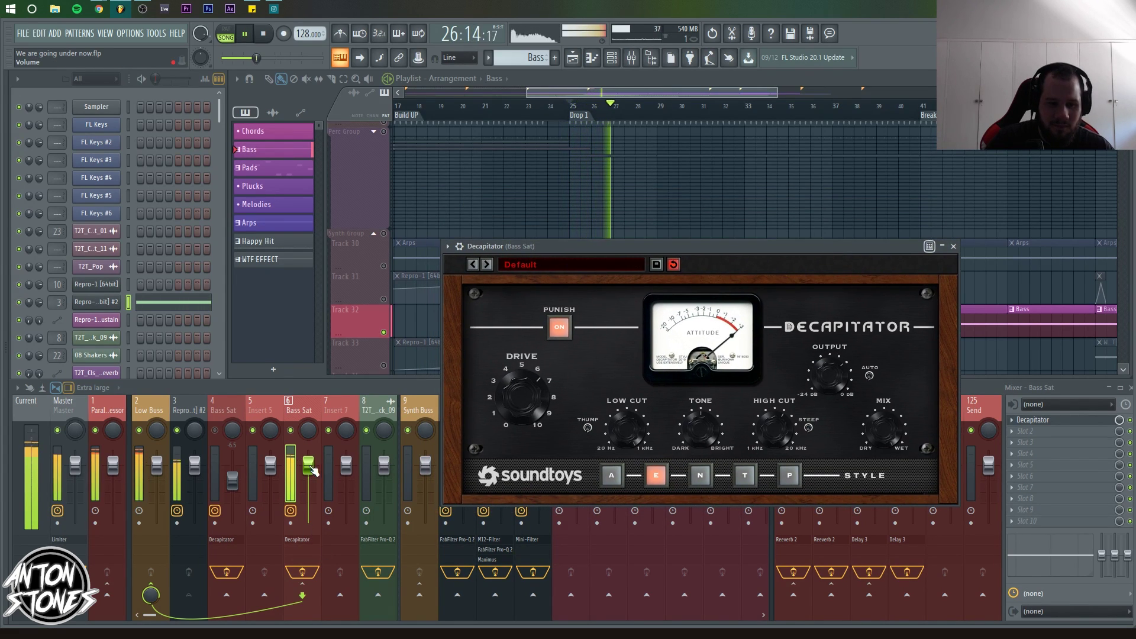
pyautogui.click(309, 465)
pyautogui.click(678, 246)
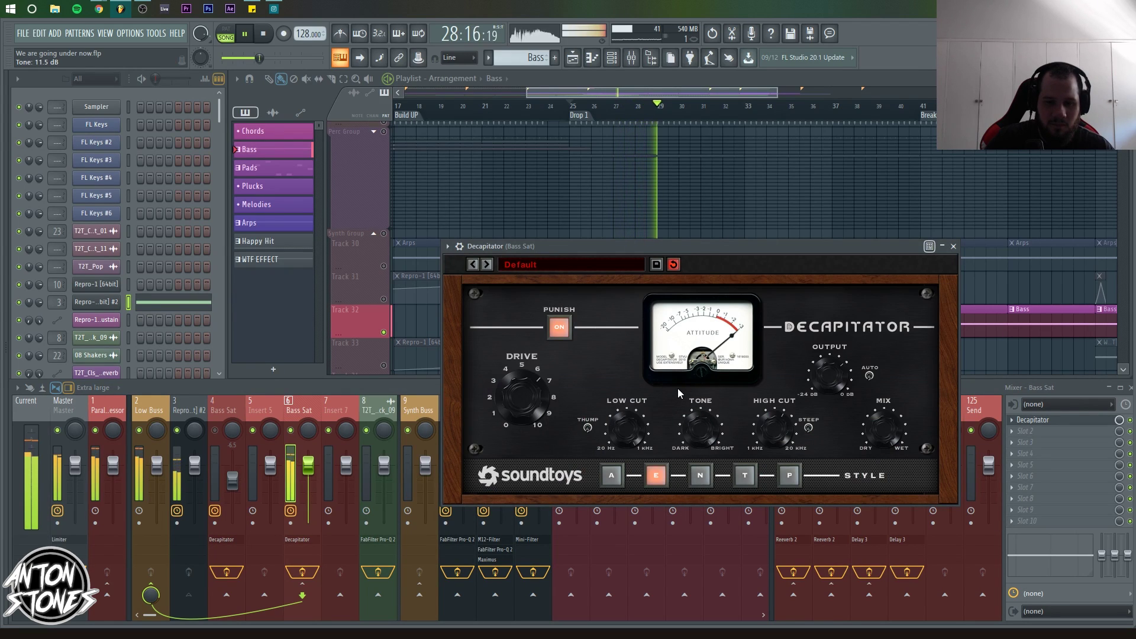
pyautogui.click(263, 33)
pyautogui.click(263, 33)
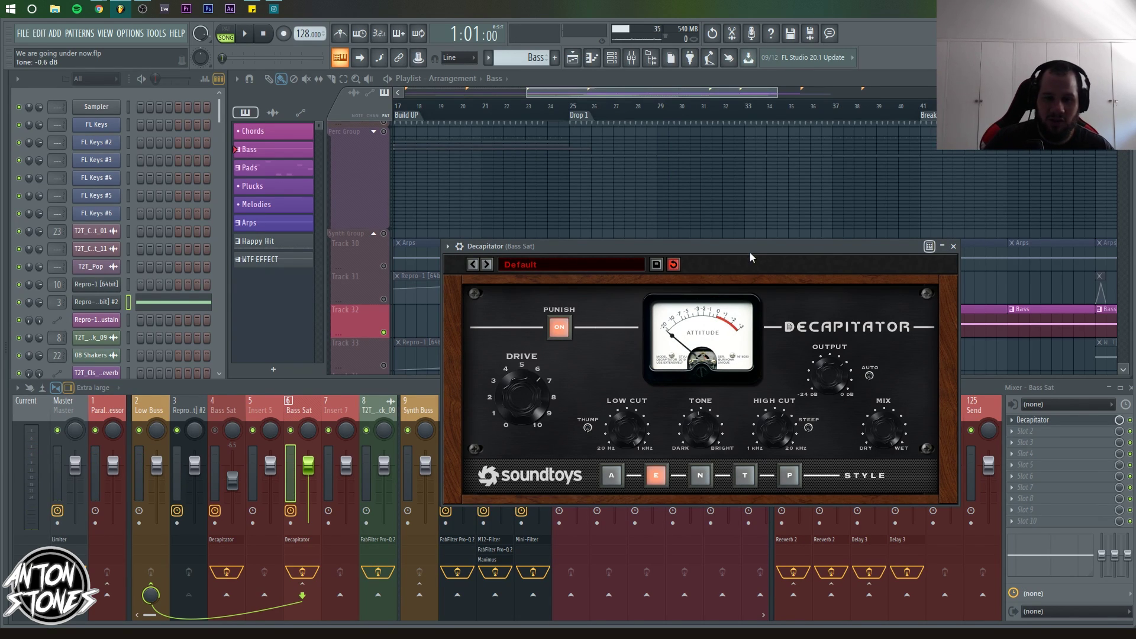
pyautogui.moveTo(750, 258); pyautogui.dragTo(898, 155)
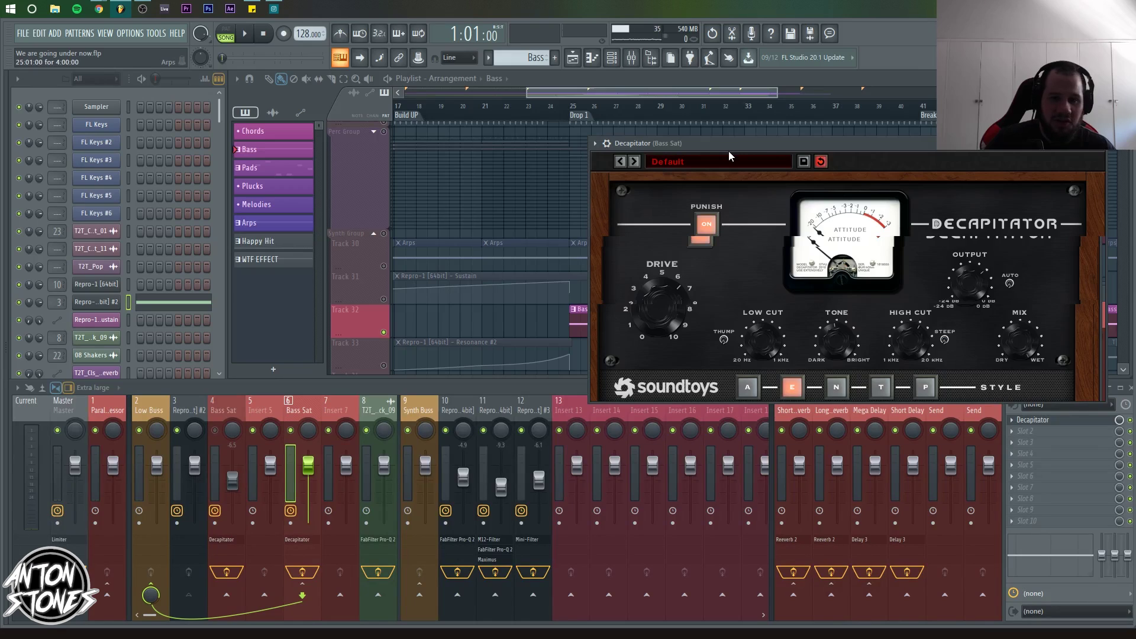
pyautogui.moveTo(732, 145); pyautogui.dragTo(691, 146)
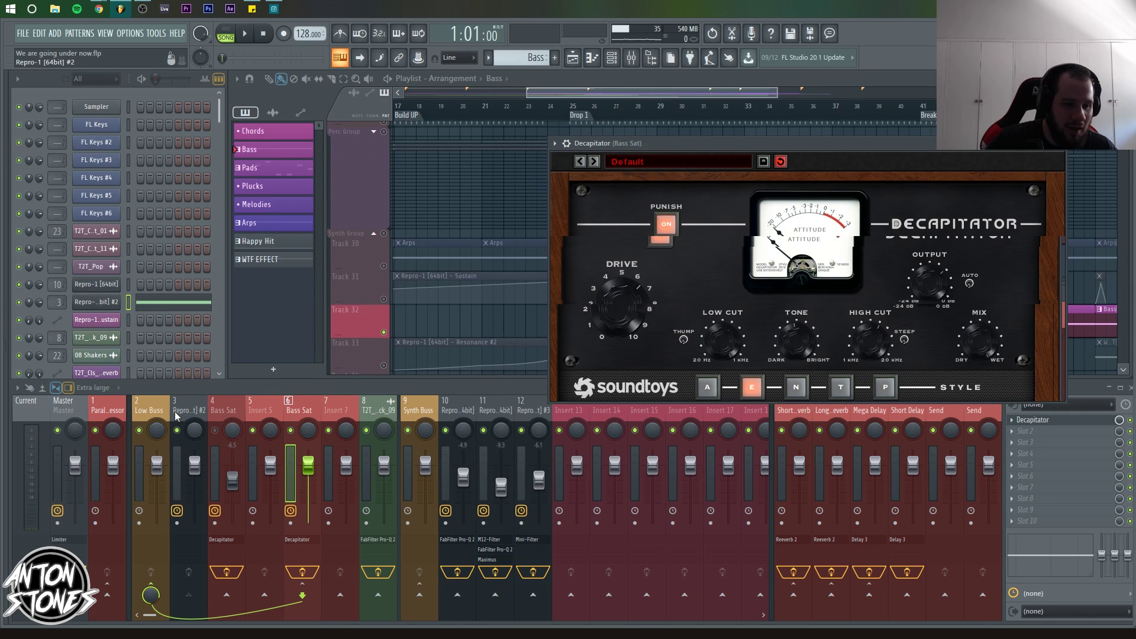
# - Pull the Bass Sat fader all the way down and briefly start and stop playback
pyautogui.click(198, 407)
pyautogui.click(220, 406)
pyautogui.click(261, 409)
pyautogui.click(295, 407)
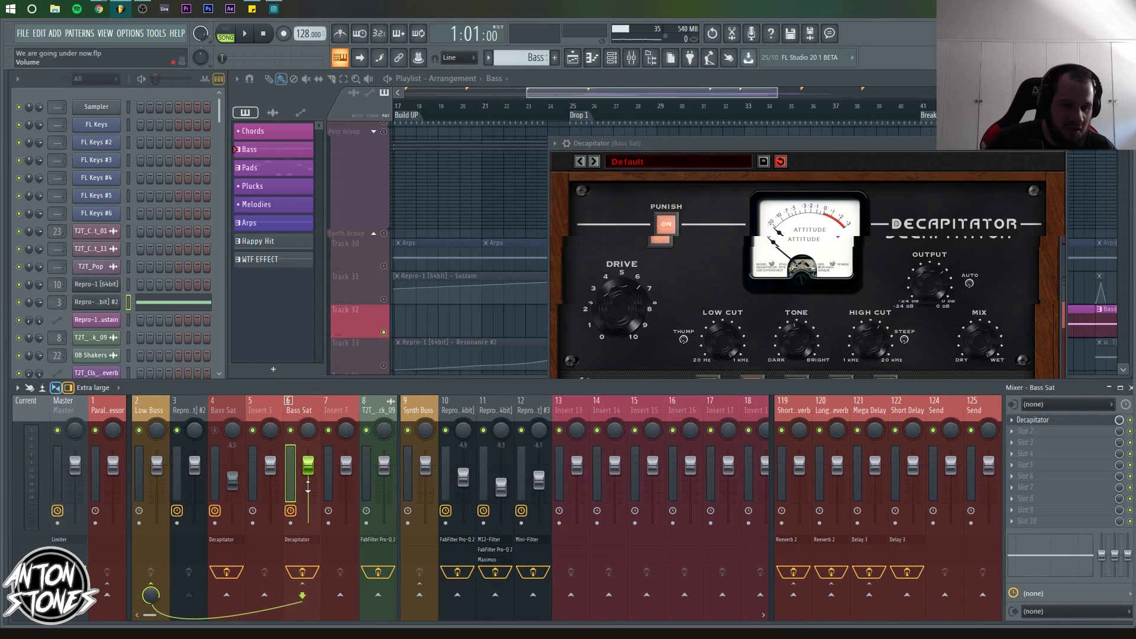
pyautogui.moveTo(308, 467); pyautogui.dragTo(307, 523)
pyautogui.press('space')
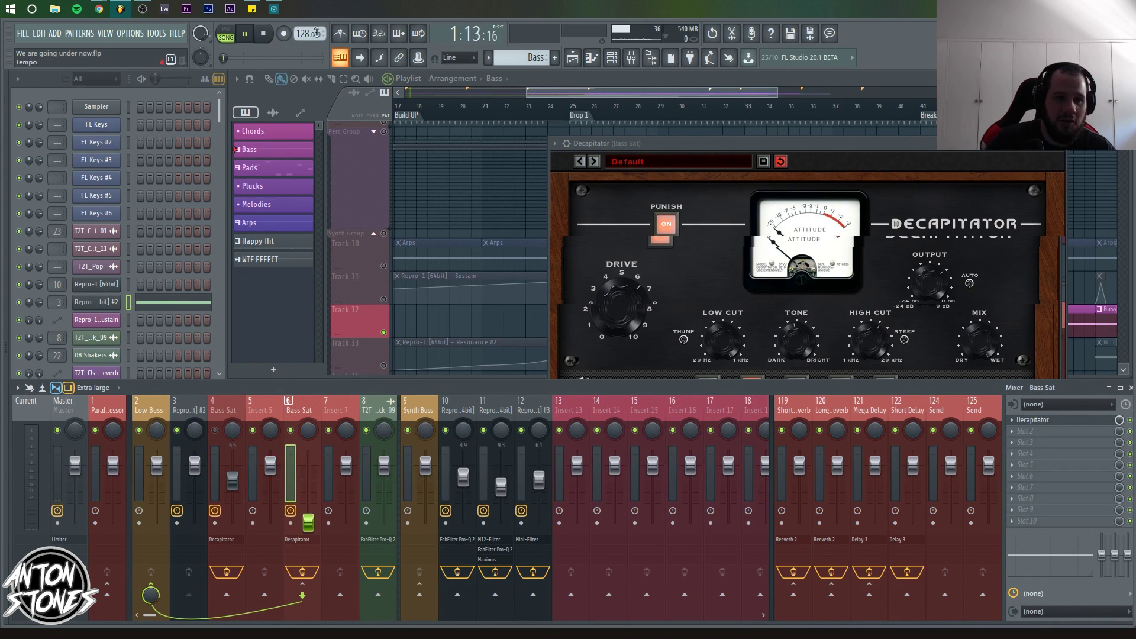
pyautogui.press('space')
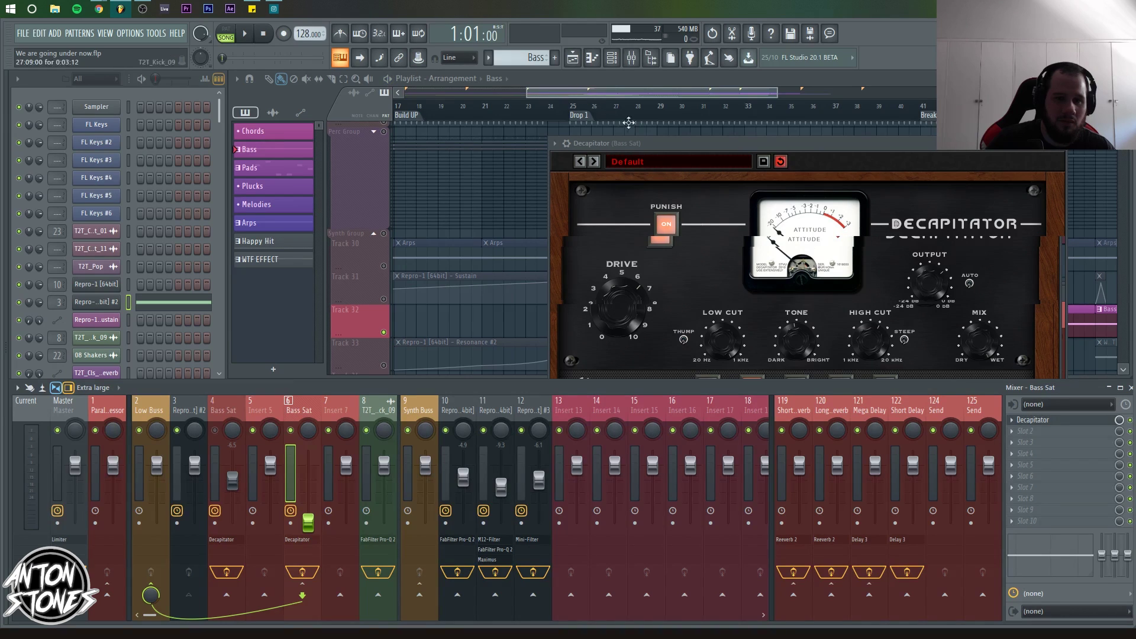
# - Select bars 25 to 33 at Drop 1 as the playback range and play the bass without its saturation, moving Decapitator clear of the mixer
pyautogui.moveTo(636, 144); pyautogui.dragTo(584, 270)
pyautogui.click(573, 106)
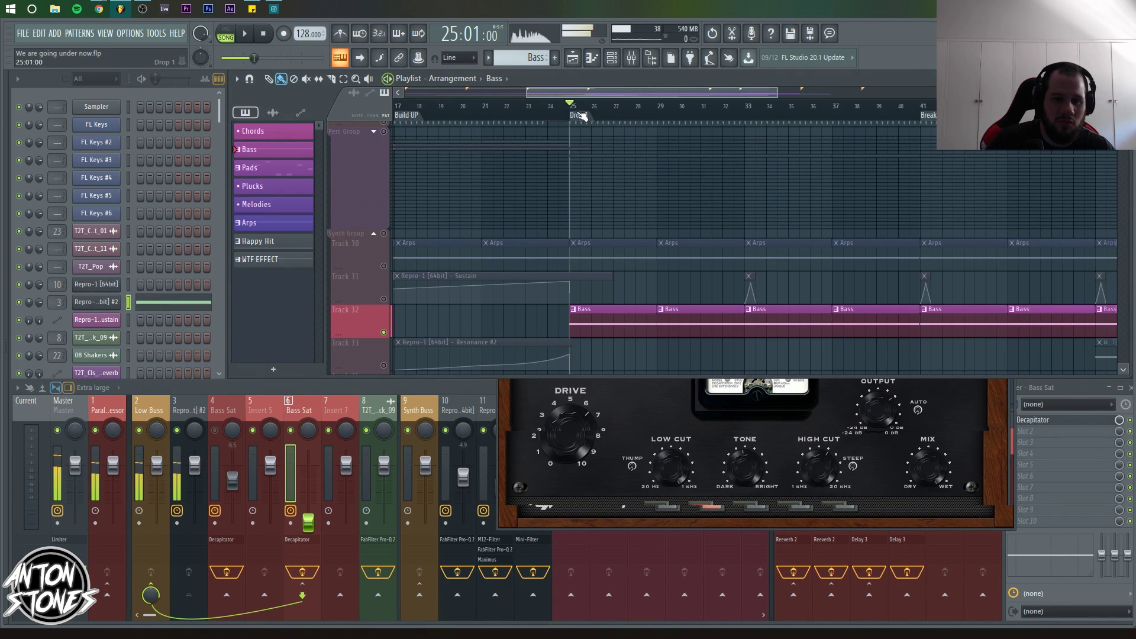
pyautogui.moveTo(577, 110); pyautogui.dragTo(744, 109)
pyautogui.press('space')
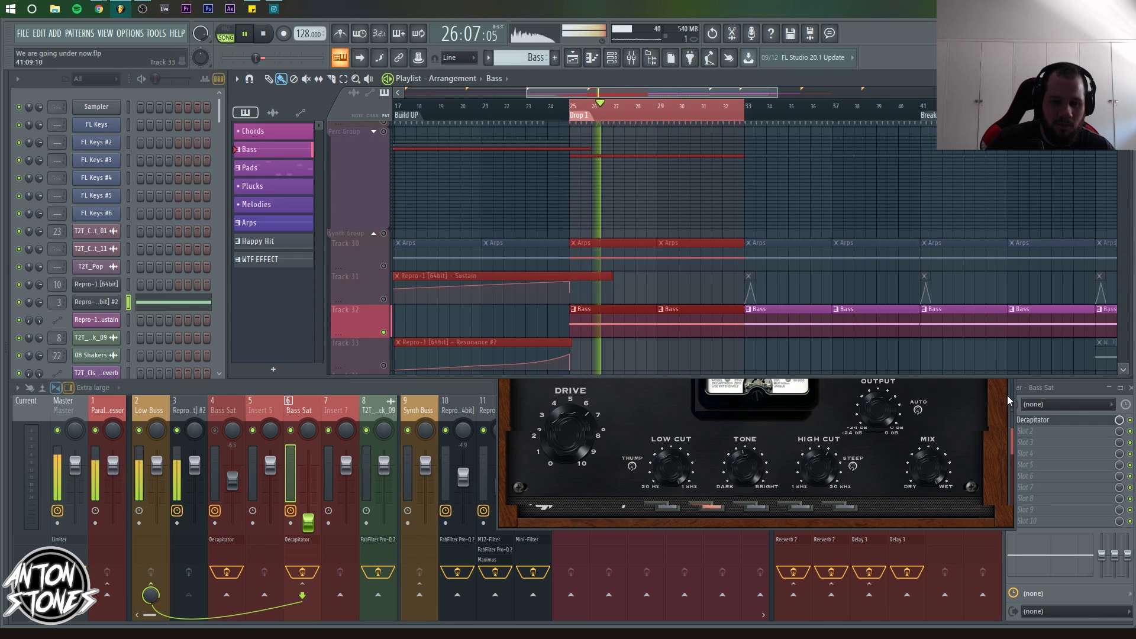
pyautogui.click(501, 437)
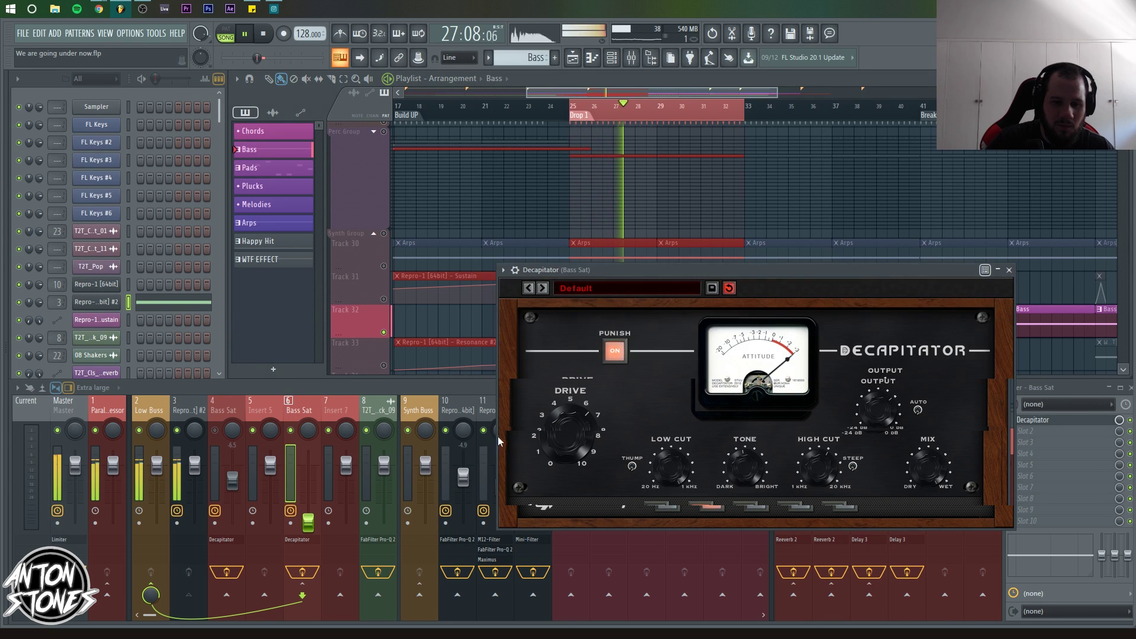
pyautogui.moveTo(642, 264); pyautogui.dragTo(712, 142)
pyautogui.press('space')
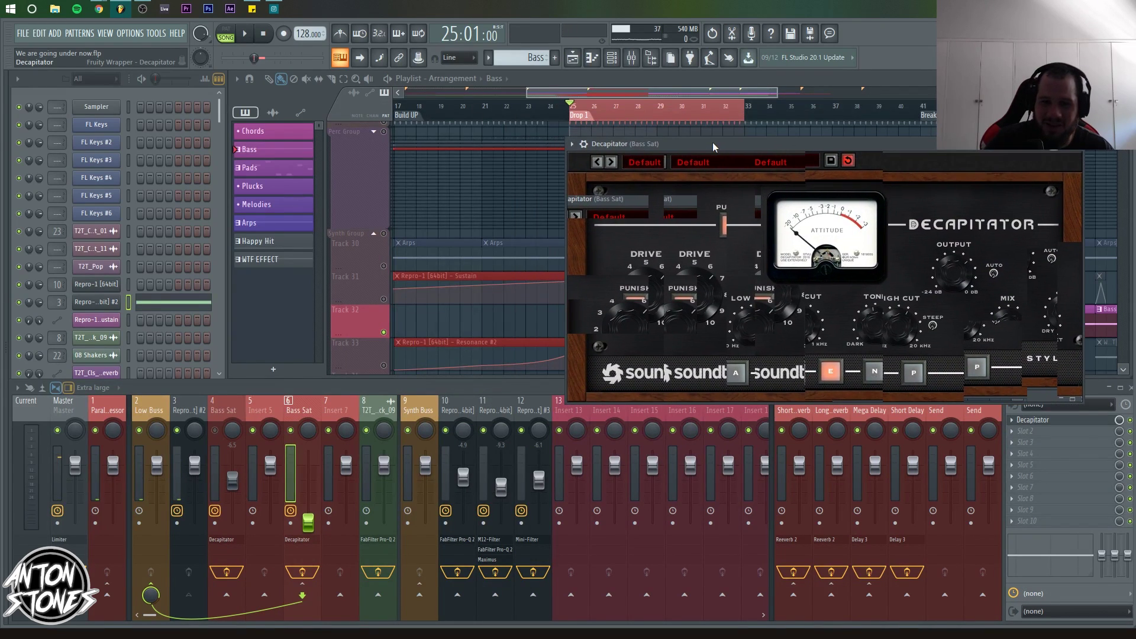
# - Play the selected range while raising the Bass Sat fader to about -11 dB, and stop playback
pyautogui.press('space')
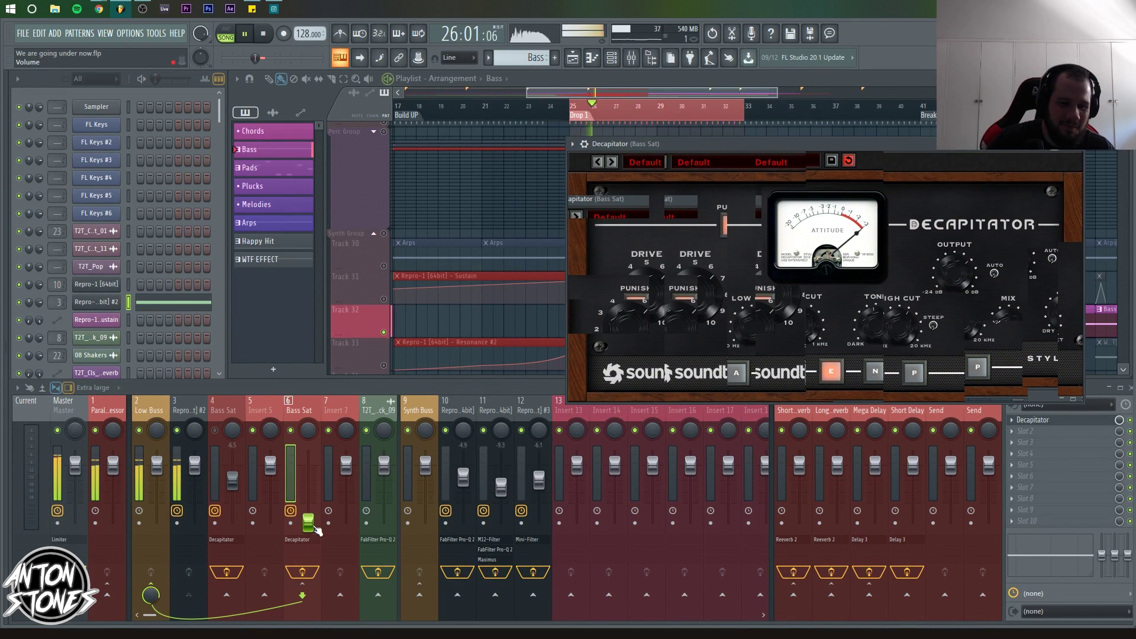
pyautogui.moveTo(307, 522); pyautogui.dragTo(308, 505)
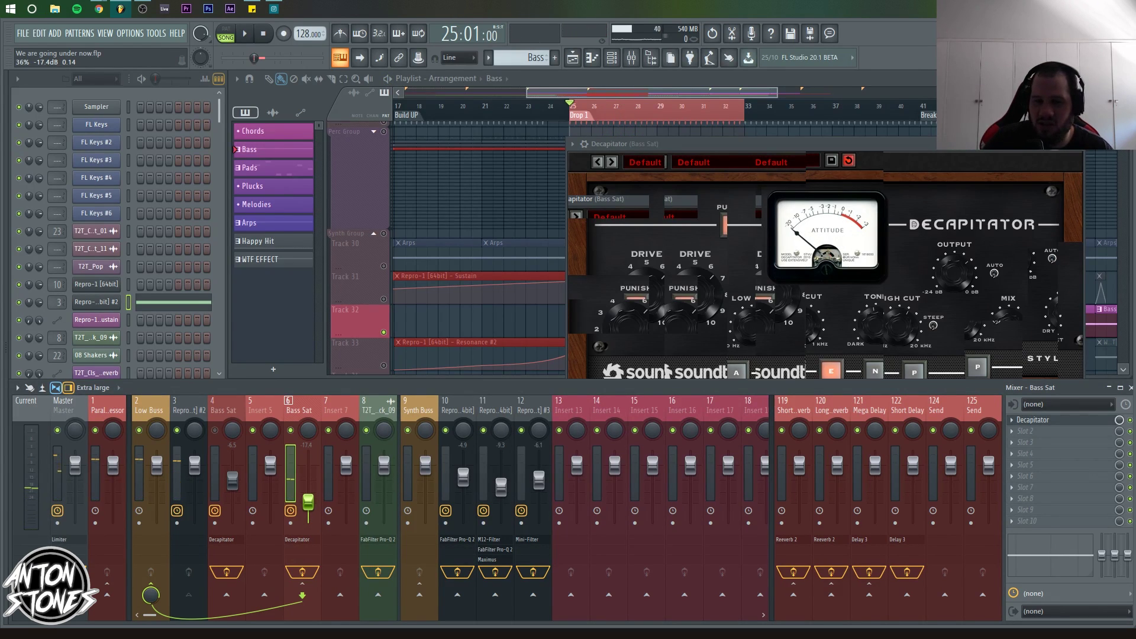
pyautogui.press('space')
pyautogui.moveTo(308, 501); pyautogui.dragTo(307, 487)
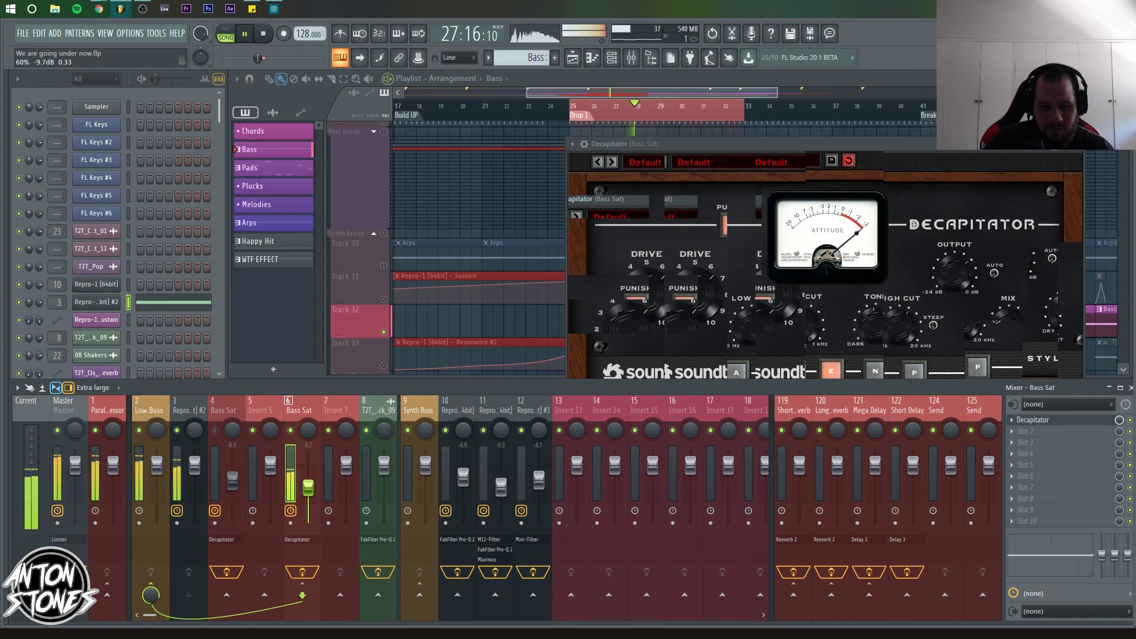
pyautogui.press('space')
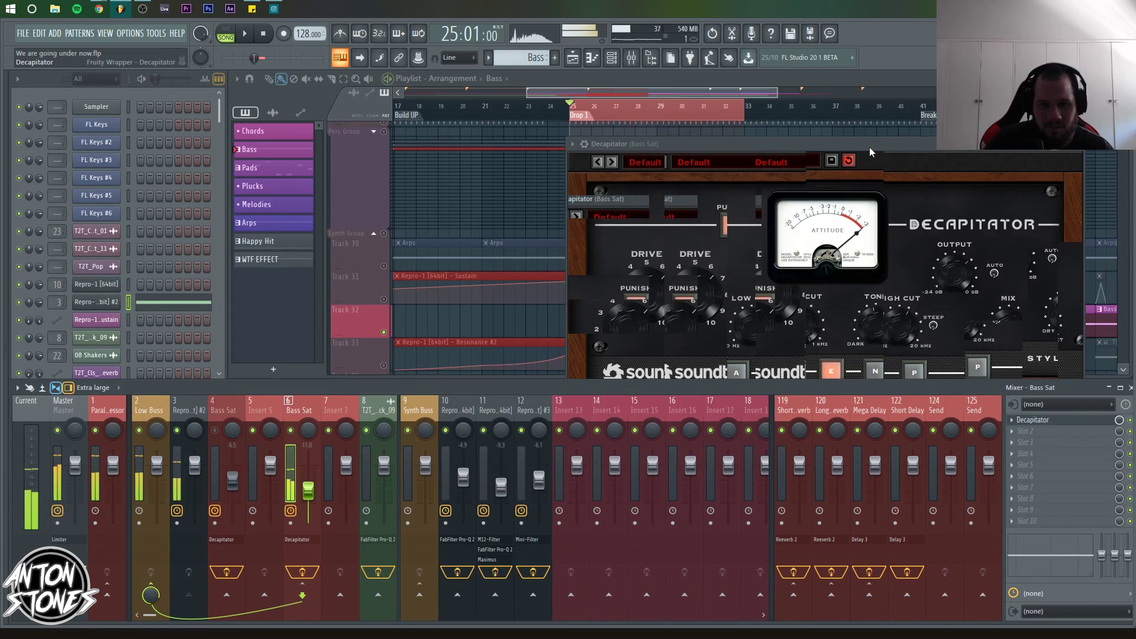
# - Audition the bass while sweeping Decapitator's Tone up to 10.4 dB and back to -2.4 dB, stop playback and close the plugin
pyautogui.moveTo(868, 146); pyautogui.dragTo(763, 146)
pyautogui.moveTo(711, 338); pyautogui.dragTo(704, 348)
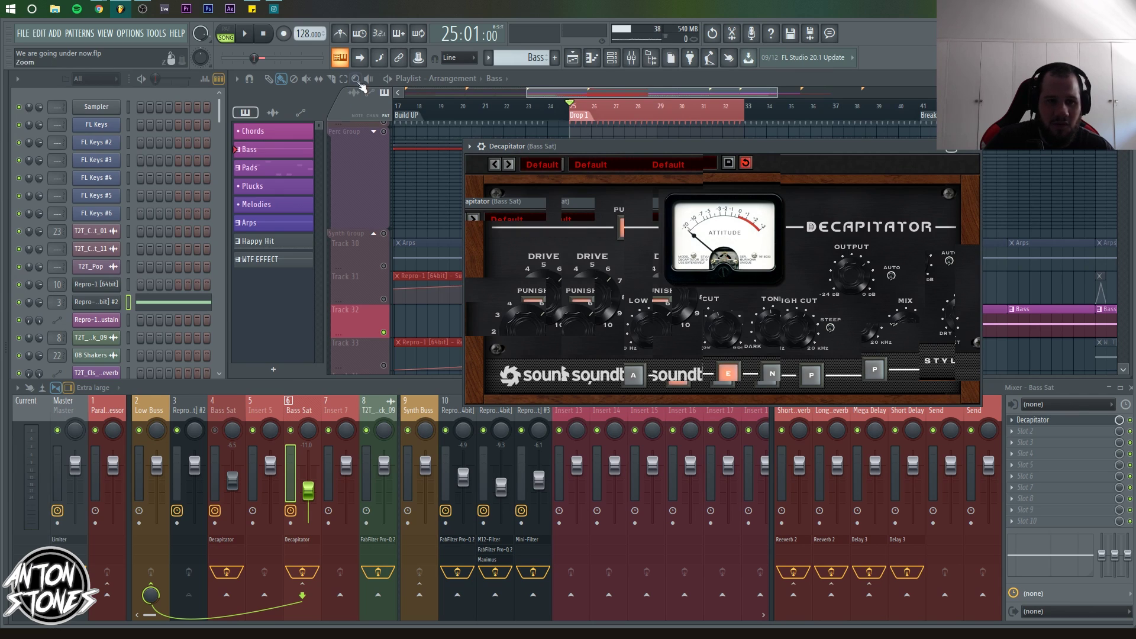
pyautogui.click(244, 35)
pyautogui.moveTo(733, 333); pyautogui.dragTo(729, 274)
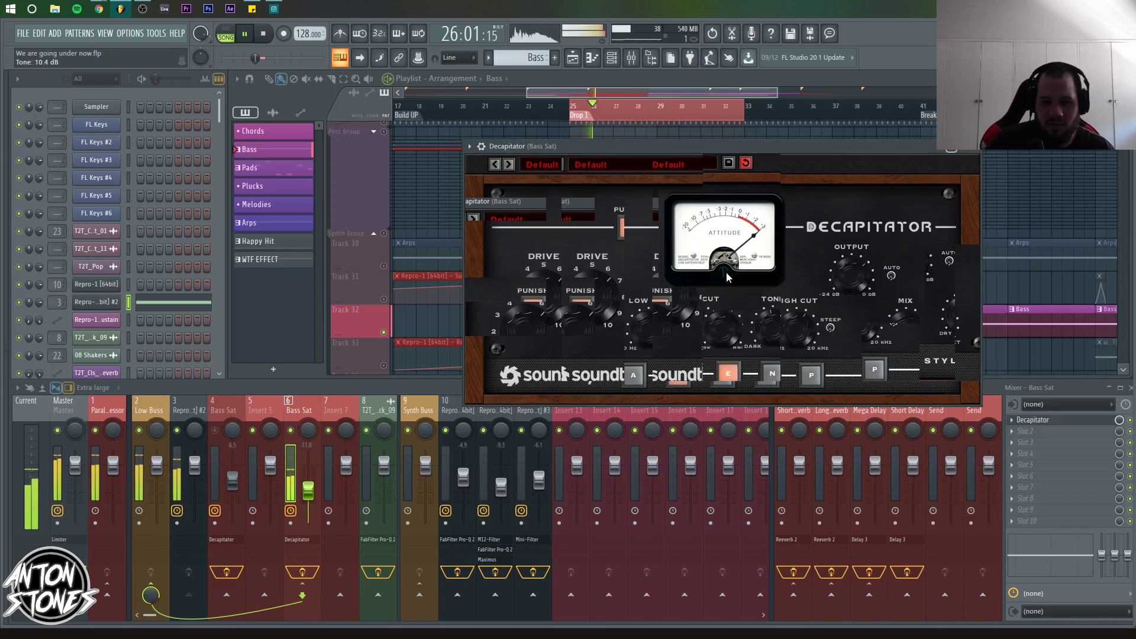
pyautogui.moveTo(708, 359); pyautogui.dragTo(699, 311)
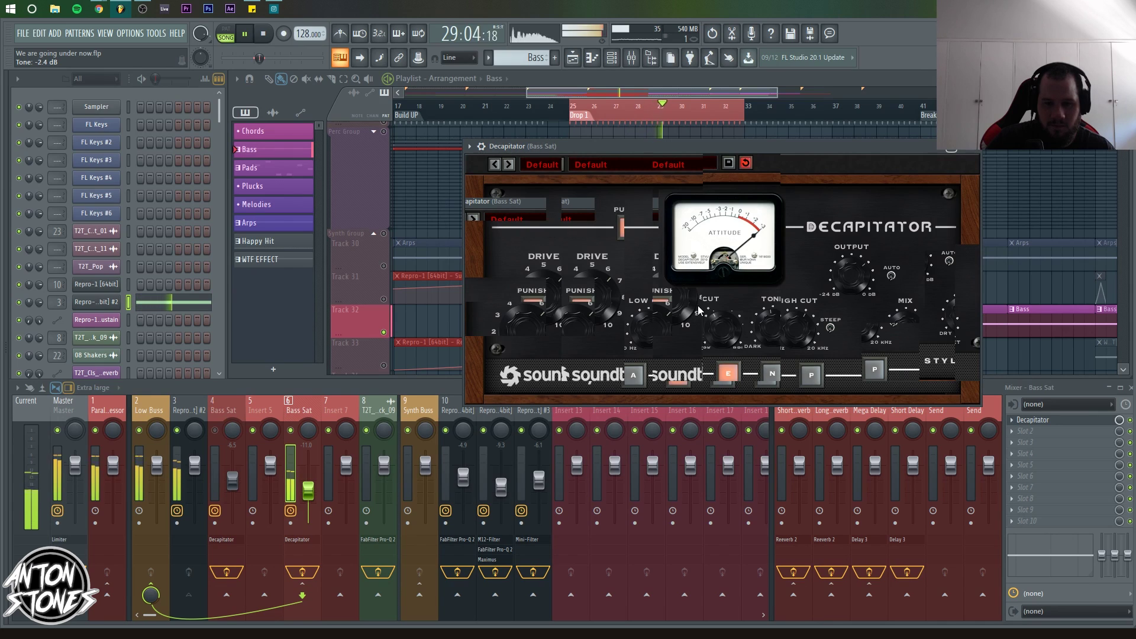
pyautogui.click(262, 34)
pyautogui.click(971, 146)
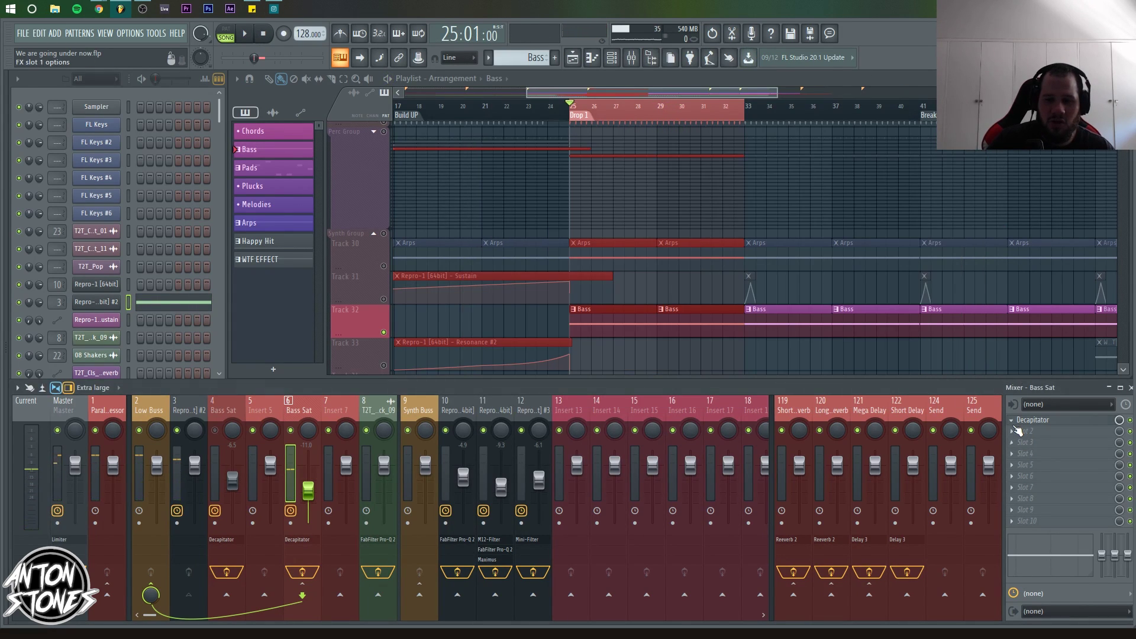
# - Move Decapitator down to slot 2 on Bass Sat and load FabFilter Pro-Q 2 in slot 1
pyautogui.click(1015, 426)
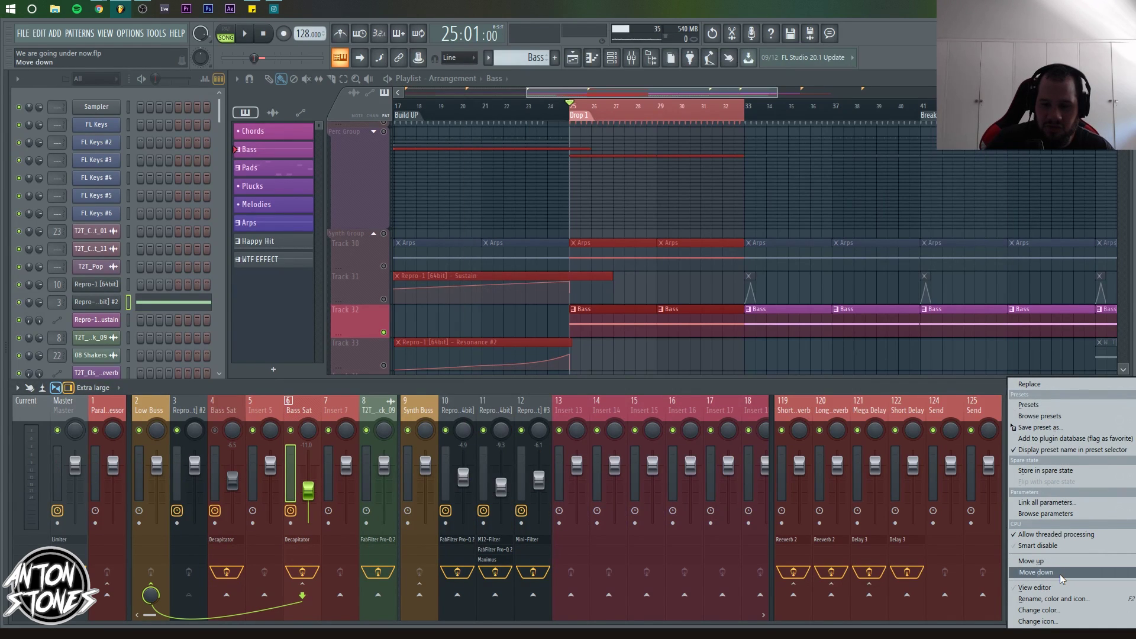
pyautogui.click(1060, 574)
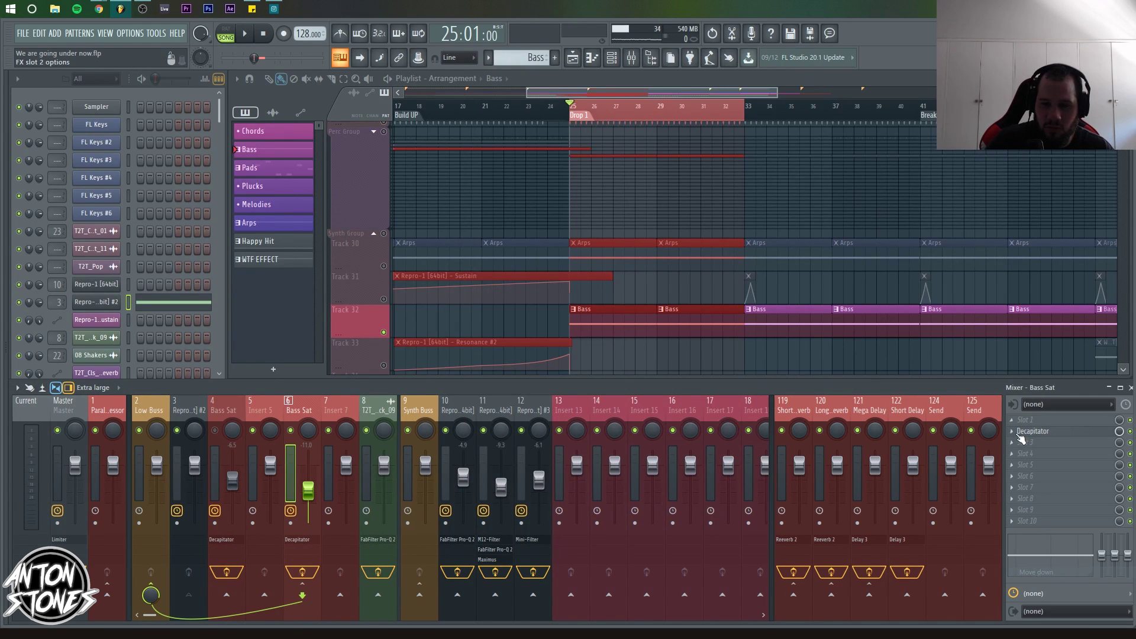
pyautogui.click(1019, 436)
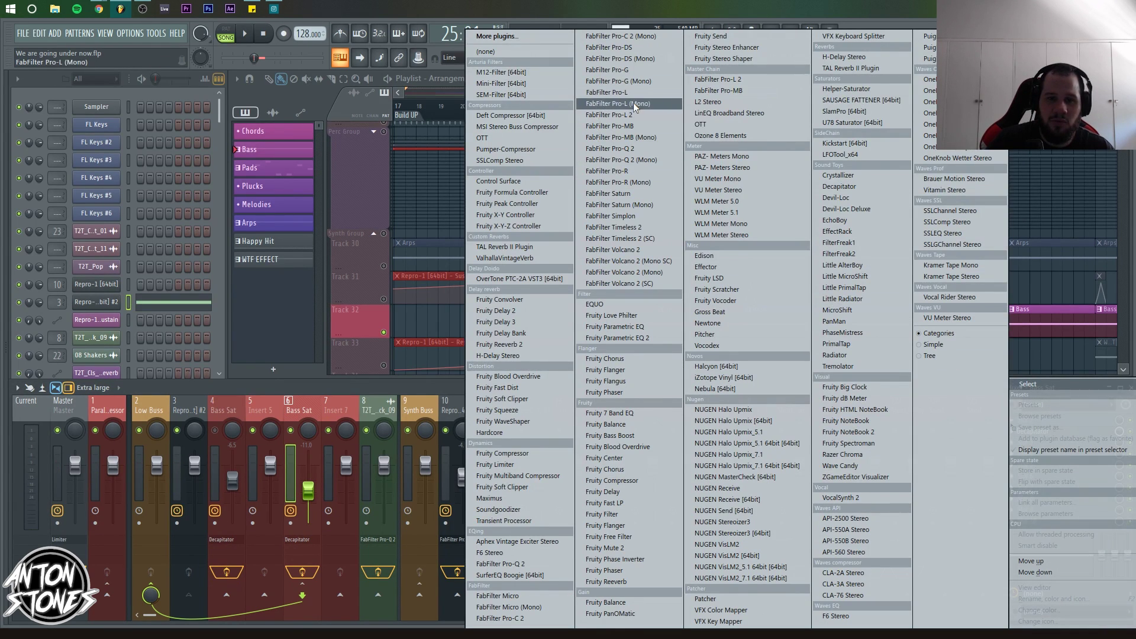
pyautogui.click(616, 148)
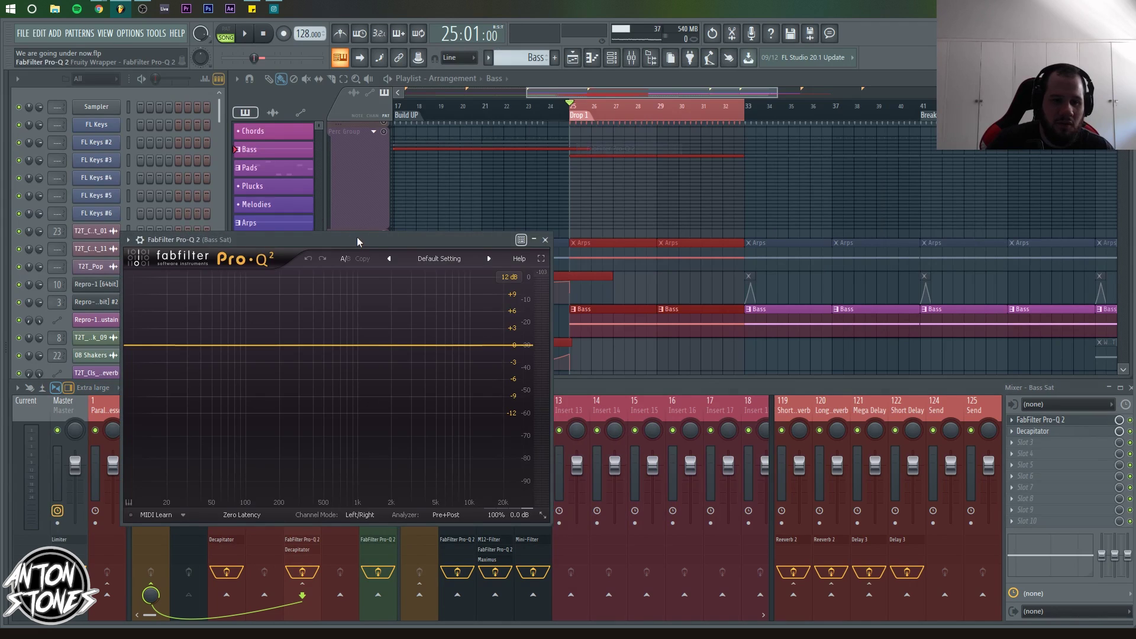
# - During playback, add a bell band in Pro-Q 2 cutting about 1.6 dB at about 2.4 kHz
pyautogui.moveTo(357, 237); pyautogui.dragTo(550, 198)
pyautogui.press('space')
pyautogui.doubleClick(567, 314)
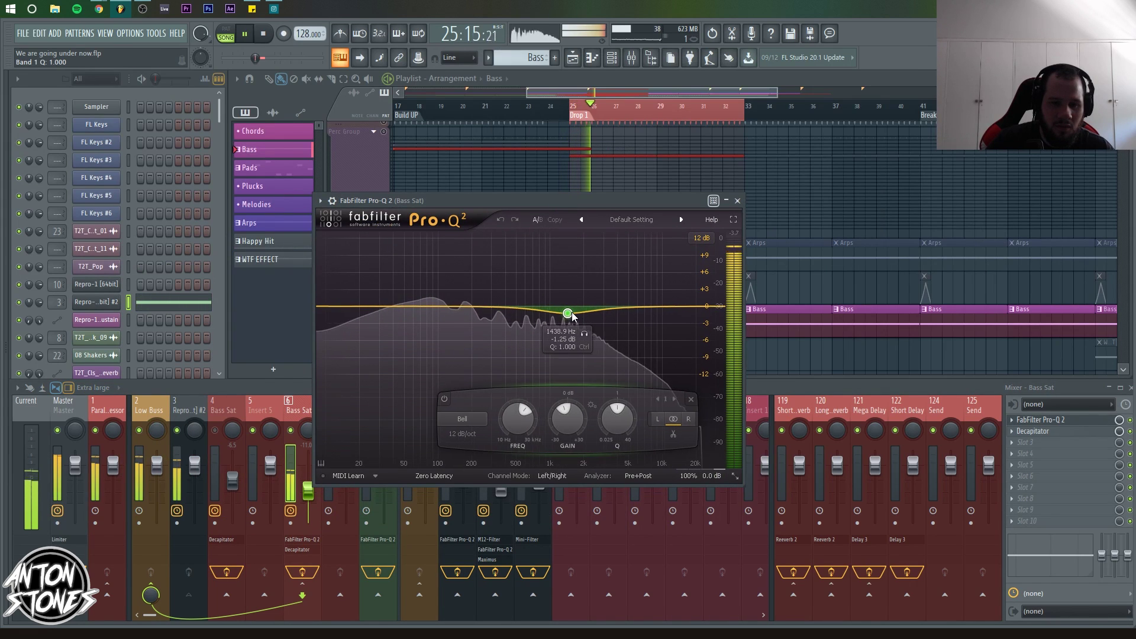
pyautogui.moveTo(572, 313); pyautogui.dragTo(599, 314)
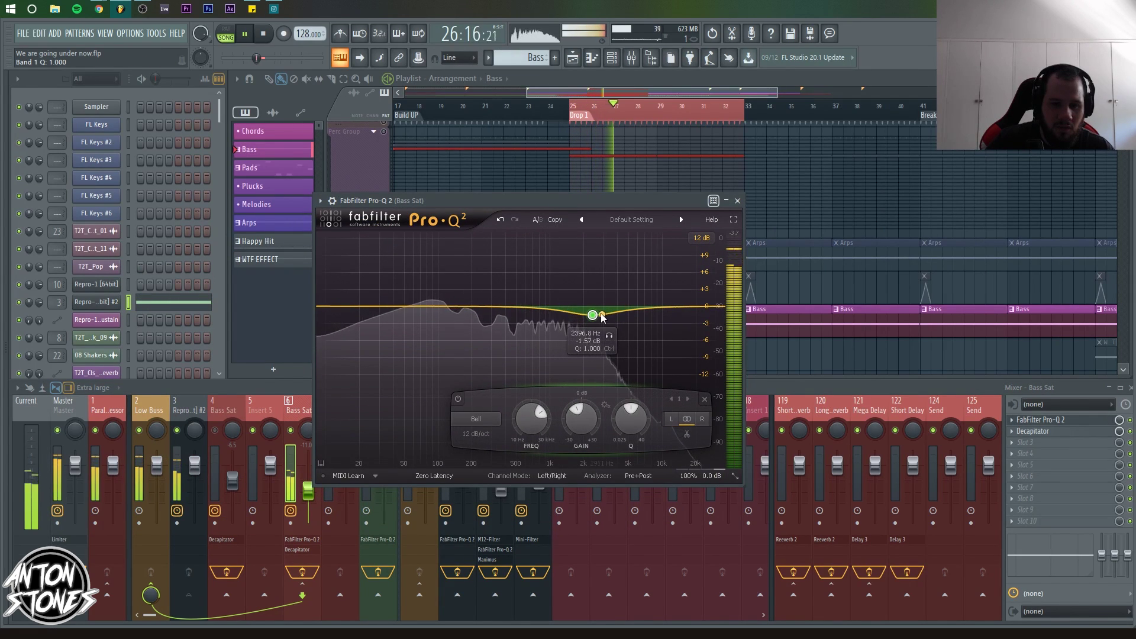
# - Try a Low Shelf shape for the Pro-Q 2 band and move it to about 1685 Hz
pyautogui.rightClick(595, 316)
pyautogui.moveTo(642, 335)
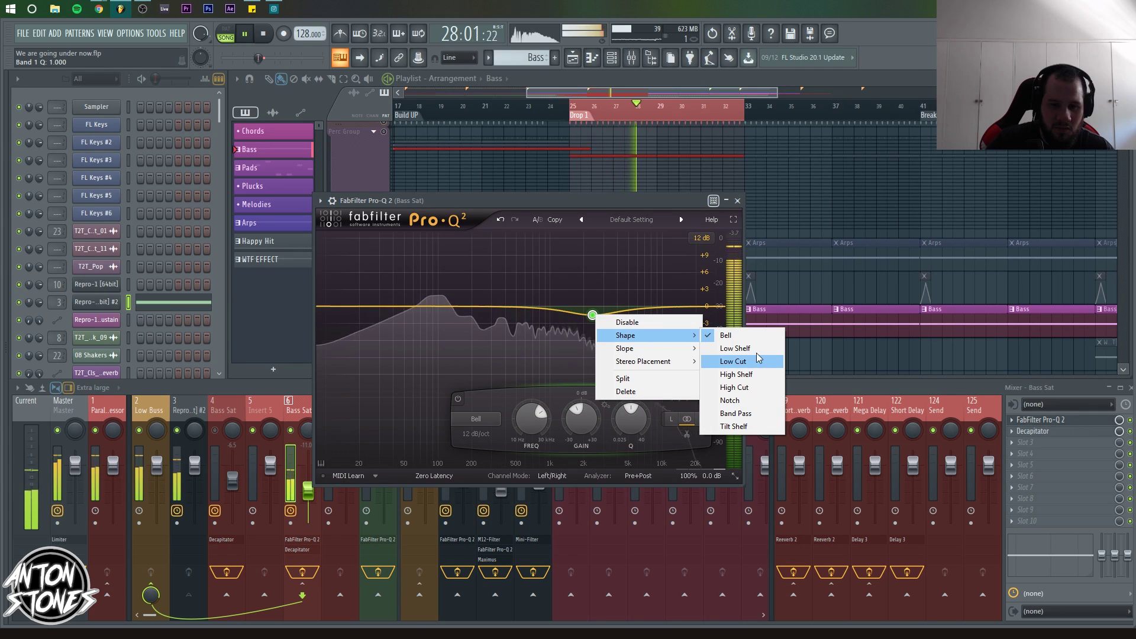
pyautogui.click(735, 348)
pyautogui.moveTo(592, 313); pyautogui.dragTo(573, 311)
# - Change the band to a High Shelf cutting about 3.3 dB at about 1024 Hz, close Pro-Q 2 and stop playback
pyautogui.rightClick(575, 312)
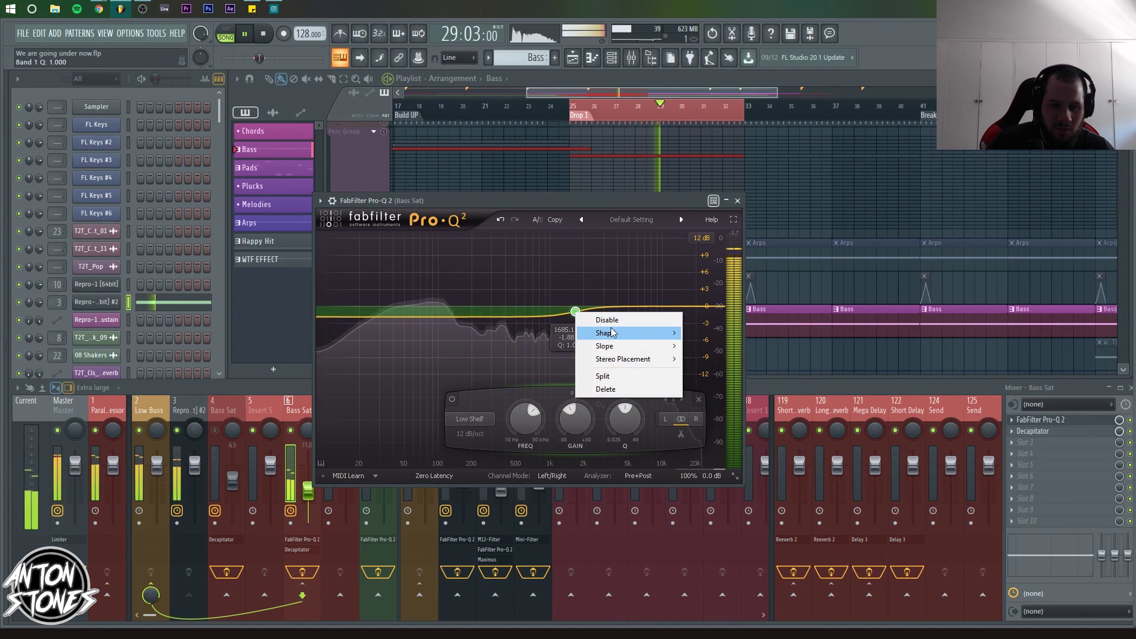
pyautogui.moveTo(612, 333)
pyautogui.click(725, 373)
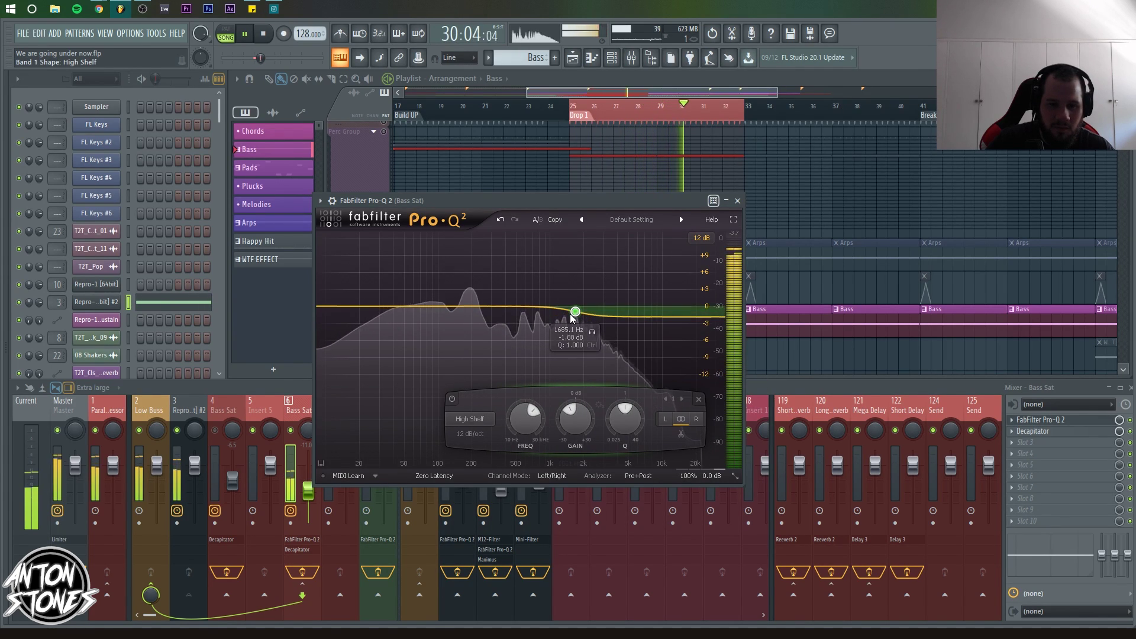
pyautogui.moveTo(572, 317); pyautogui.dragTo(549, 321)
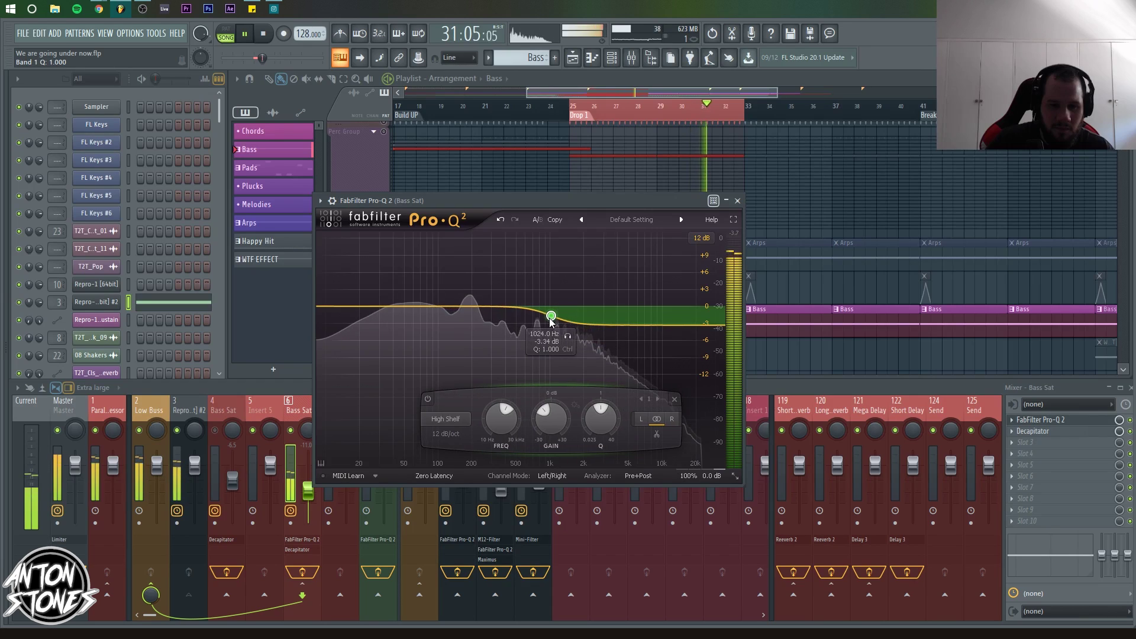
pyautogui.click(738, 201)
pyautogui.press('space')
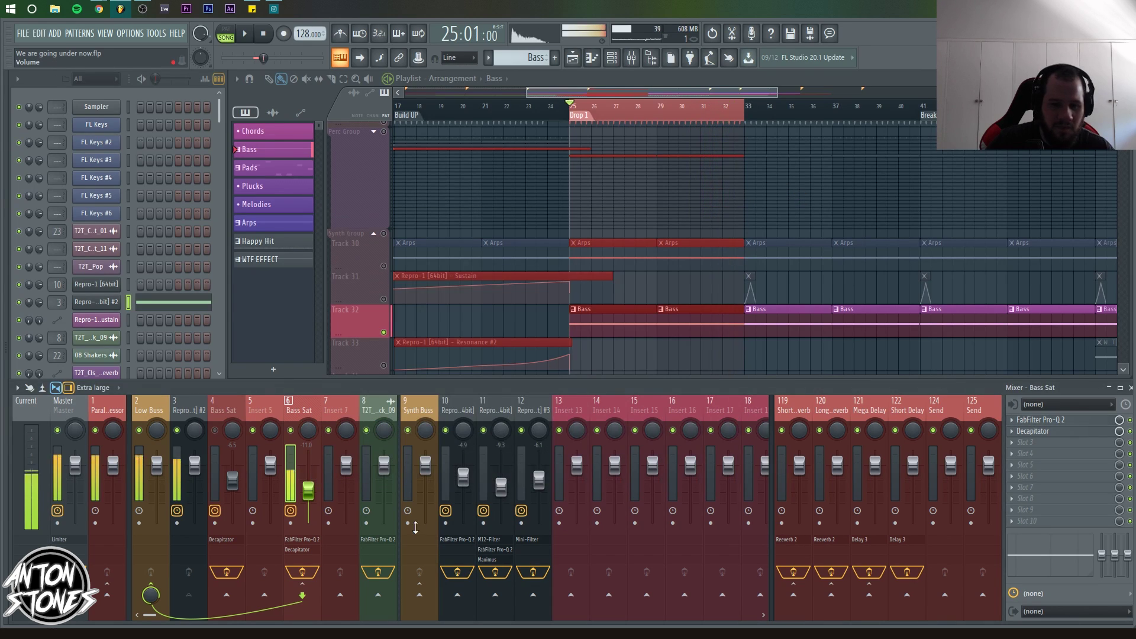
# - Re-enable all playlist tracks and play the full mix with the Bass Sat fader fully down, ending with playback stopped
pyautogui.rightClick(383, 333)
pyautogui.rightClick(383, 333)
pyautogui.rightClick(384, 332)
pyautogui.moveTo(308, 490); pyautogui.dragTo(308, 523)
pyautogui.press('space')
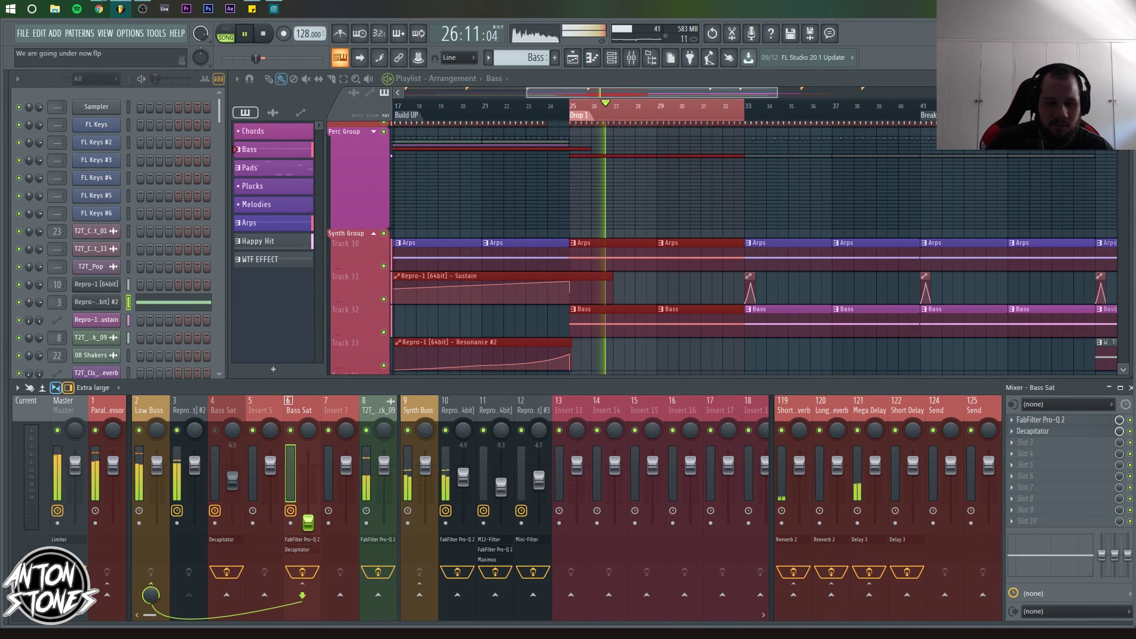
pyautogui.press('space')
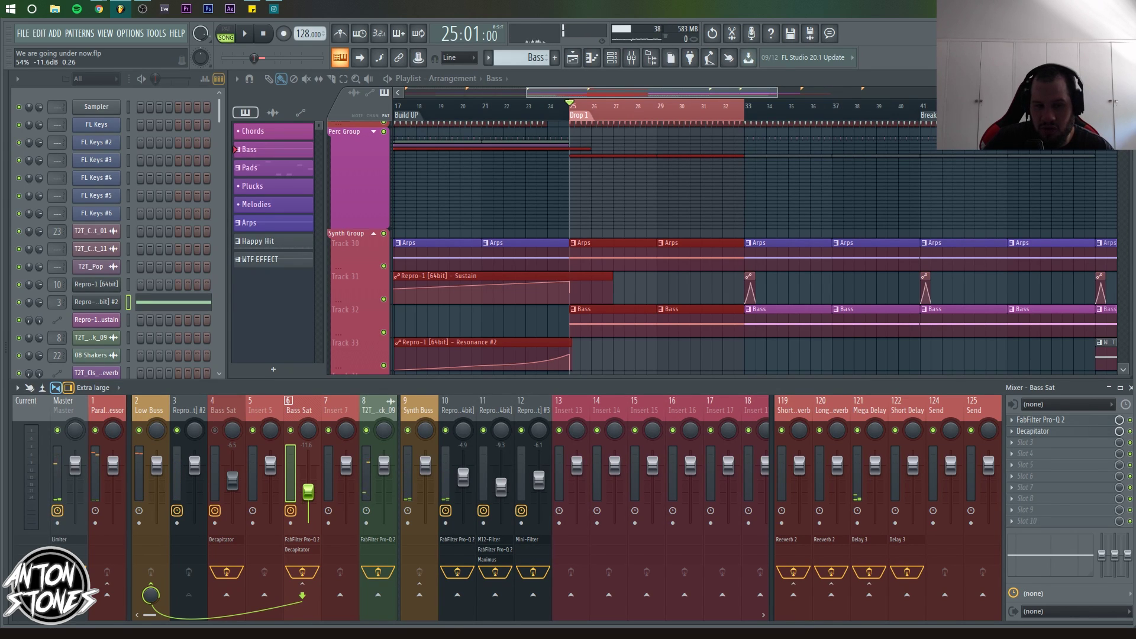
# - Raise the Bass Sat fader to about -7.9 dB, play the full mix with the saturated bass, and stop playback
pyautogui.moveTo(308, 491); pyautogui.dragTo(307, 482)
pyautogui.press('space')
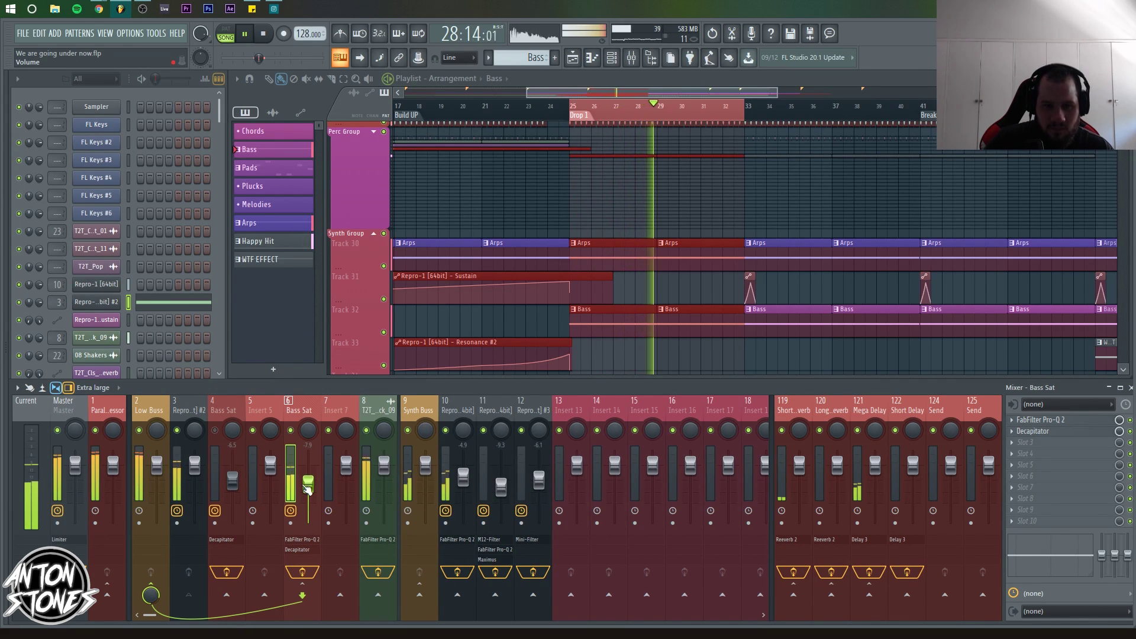
pyautogui.moveTo(594, 262); pyautogui.dragTo(619, 244)
pyautogui.press('space')
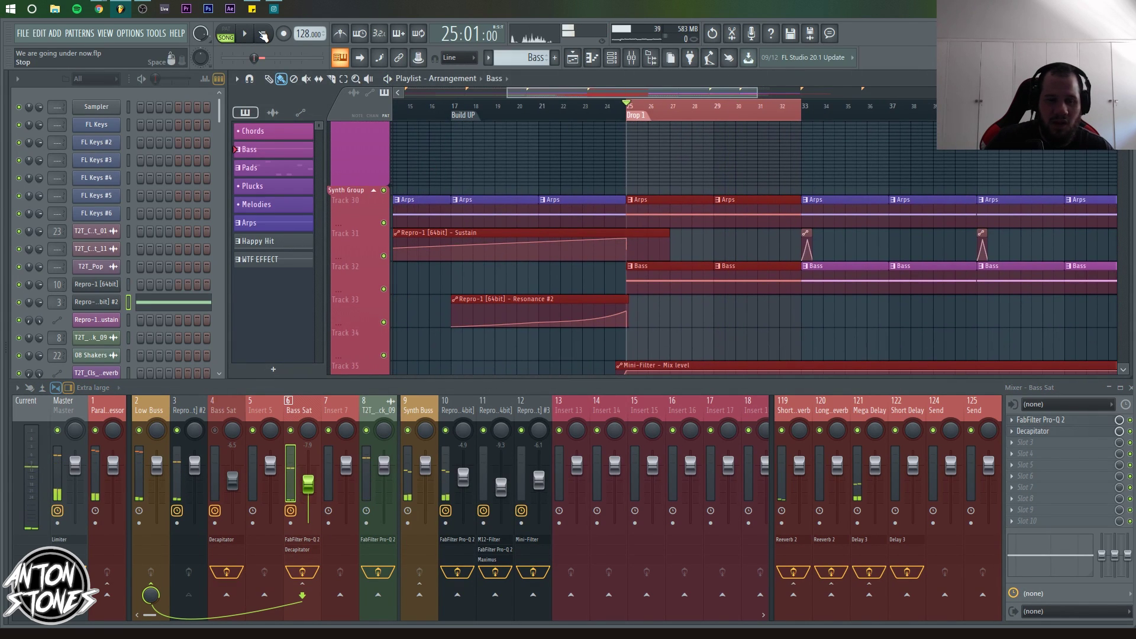